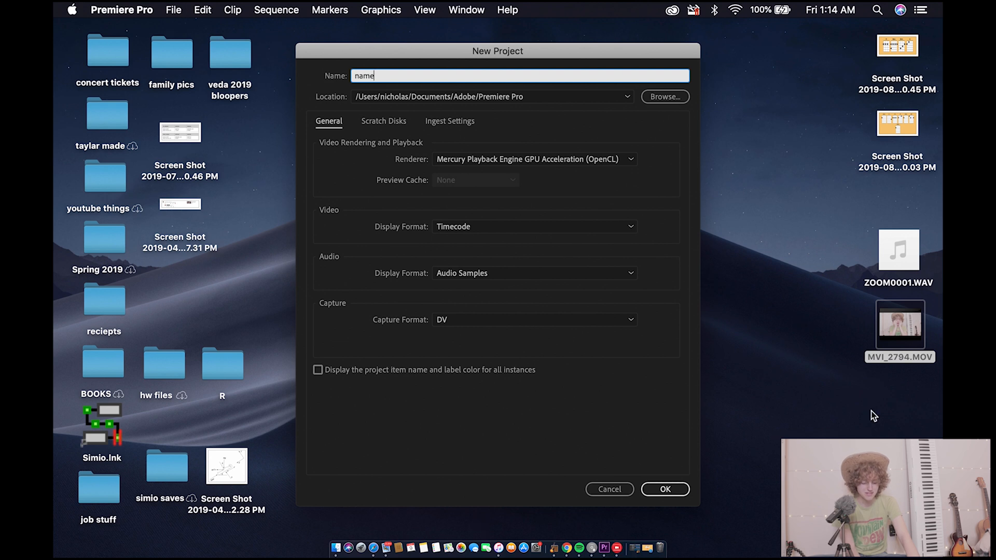
- Create the project called "name" and place the desktop video MVI_2794.MOV in the empty timeline as a new sequence
left_click(673, 491)
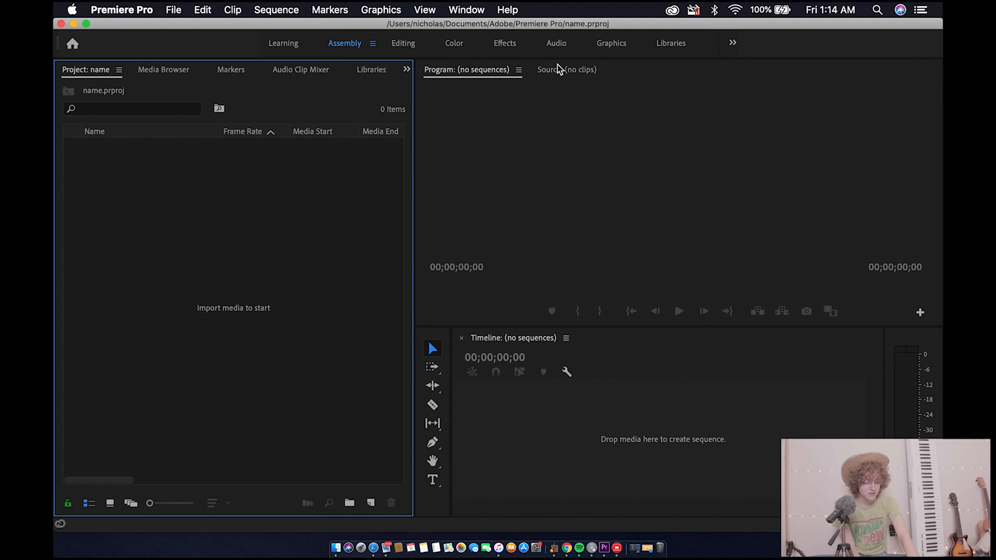
left_click(181, 71)
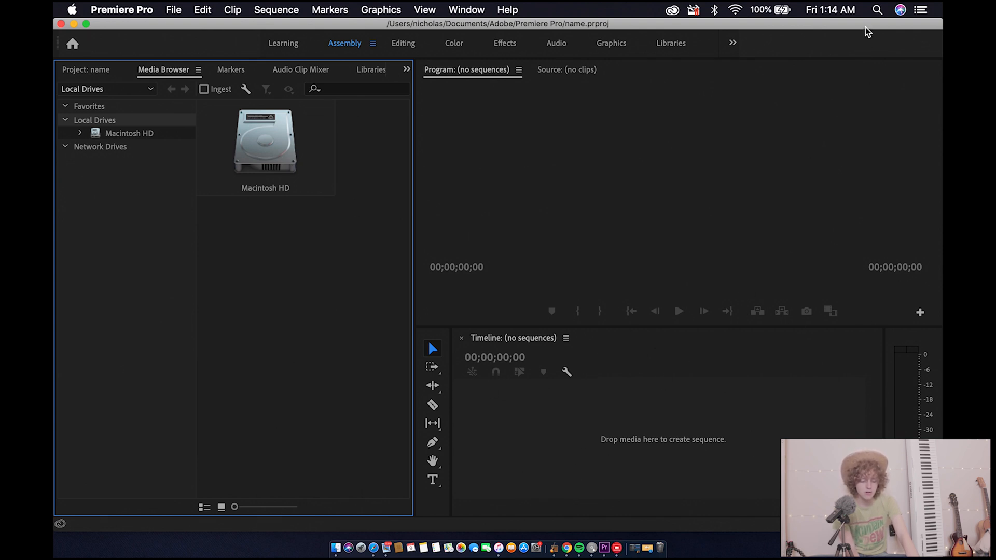
left_click_drag(864, 25, 783, 24)
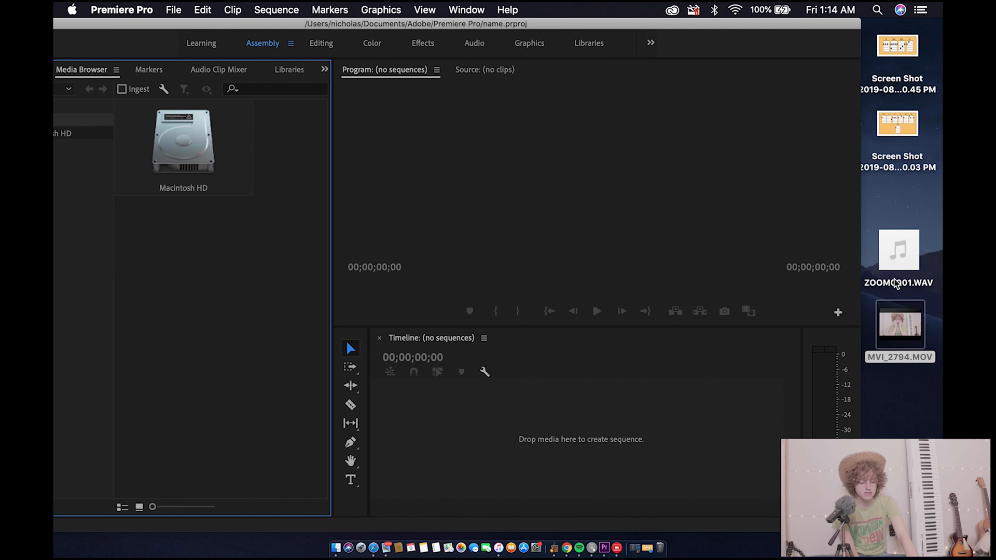
mouse_move(917, 336)
left_click_drag(917, 336, 521, 455)
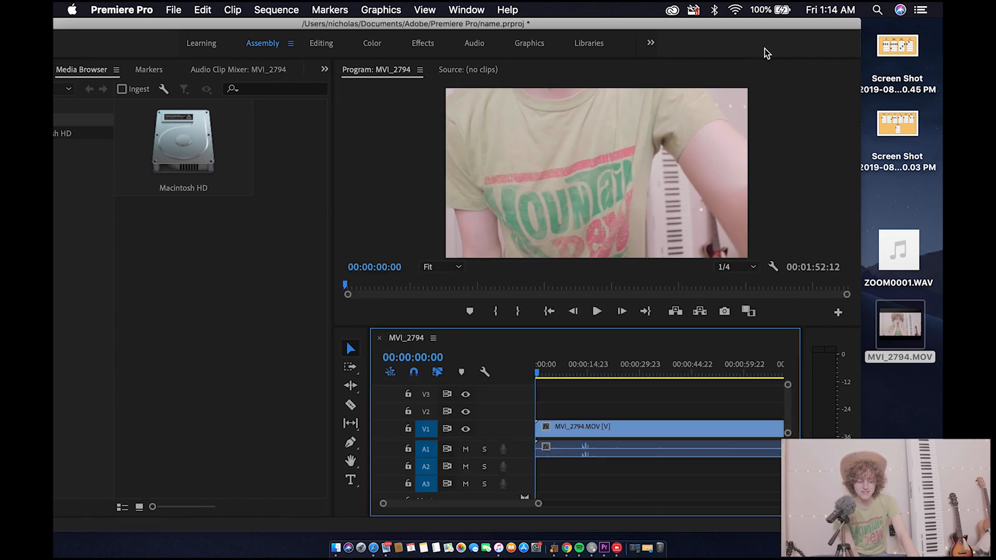
- Add the desktop recording ZOOM0001.WAV to audio track A2 and switch to the Editing workspace
mouse_move(901, 251)
left_click_drag(912, 255, 564, 465)
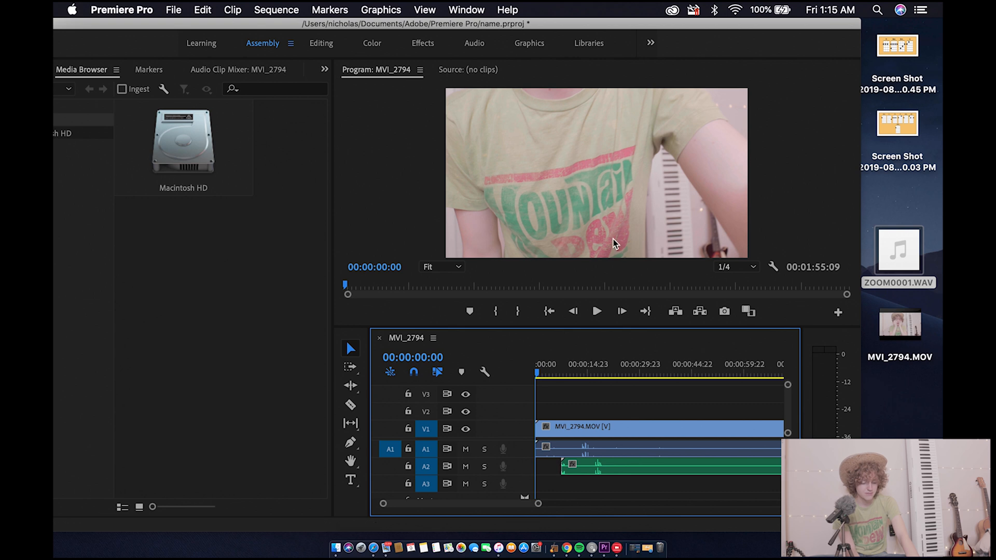
left_click_drag(638, 24, 719, 20)
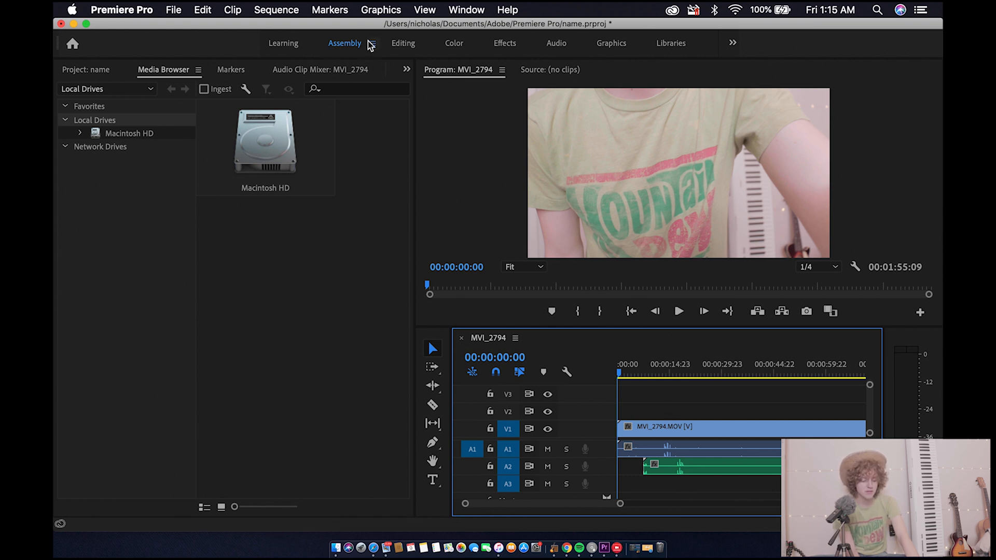
left_click(400, 45)
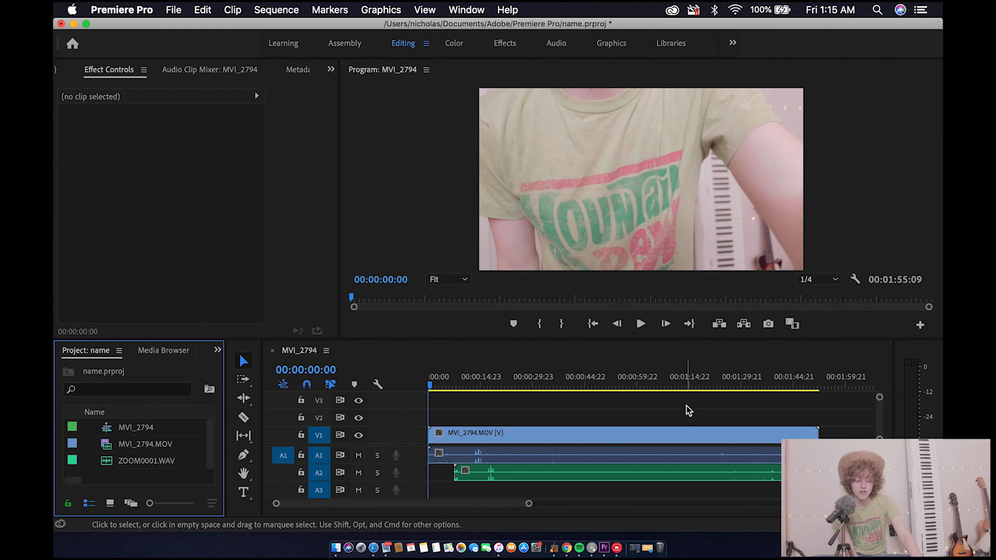
- Shift ZOOM0001.WAV on A2 earlier to start at about 00:00:03:22, roughly lining up its waveform peaks with the camera audio
key("=")
key("=")
key("=")
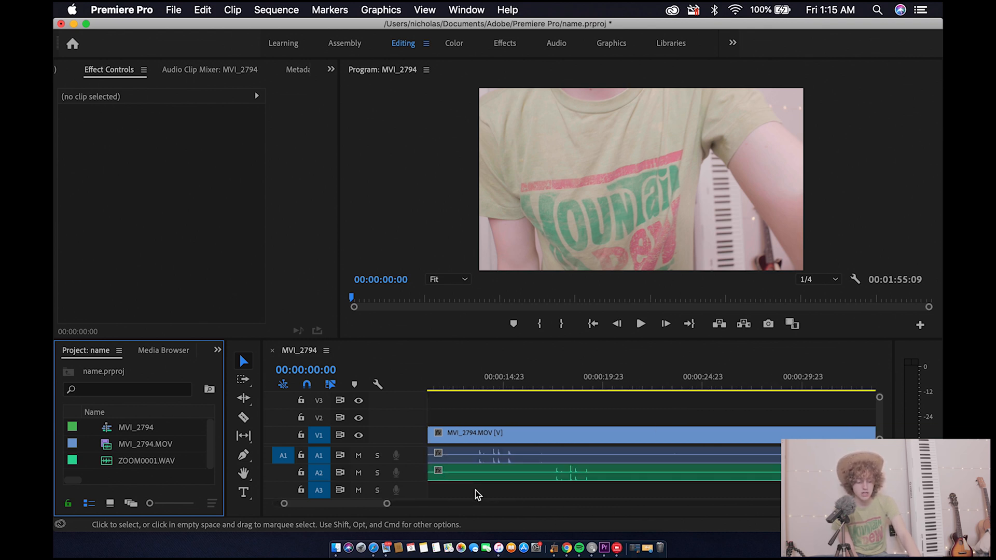
left_click_drag(751, 474, 675, 473)
scroll(711, 474, "up", 3)
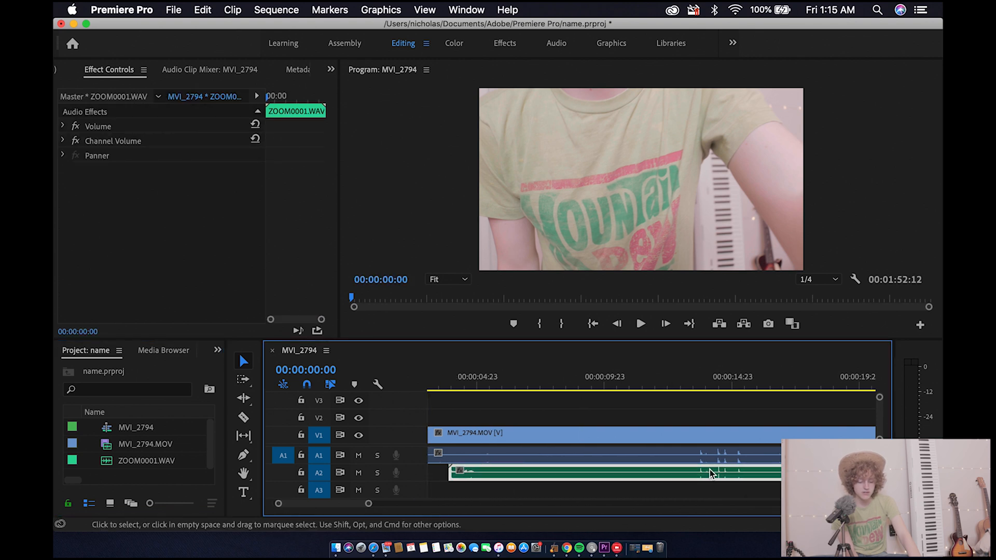
scroll(711, 474, "up", 3)
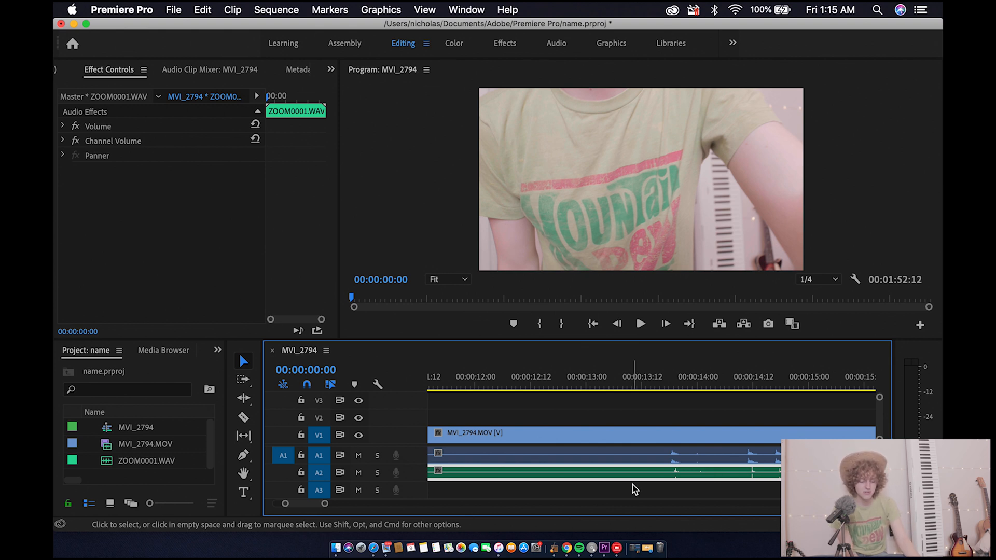
left_click_drag(670, 468, 667, 471)
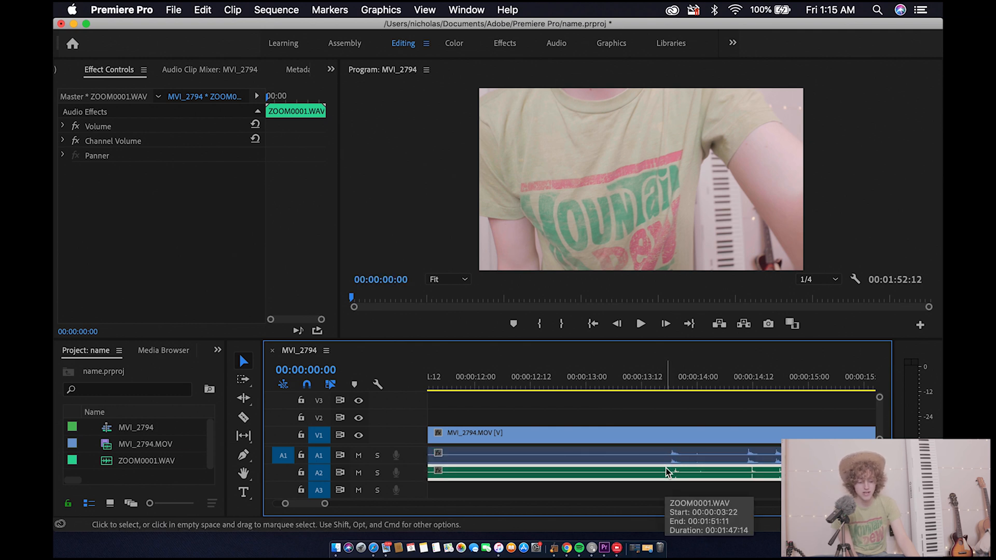
- Fine-tune ZOOM0001.WAV slightly earlier against the first camera-audio peak near 00:00:13:18
left_click(672, 456)
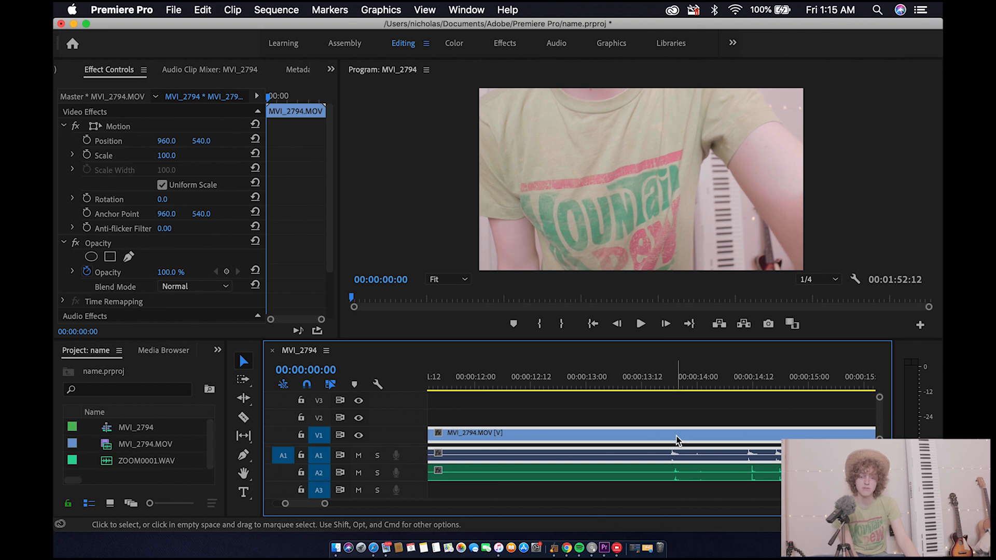
scroll(674, 478, "up", 3)
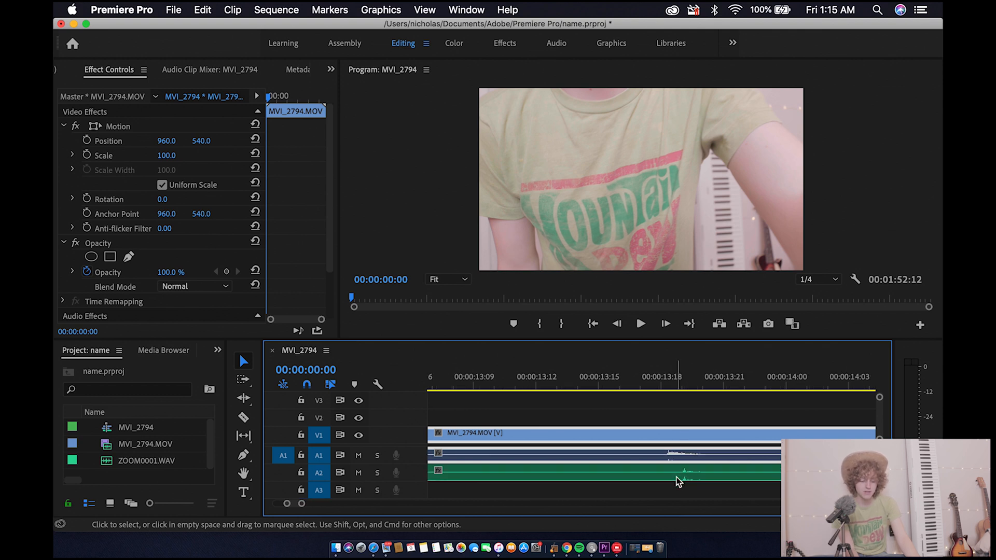
left_click(678, 479)
left_click_drag(696, 474, 679, 475)
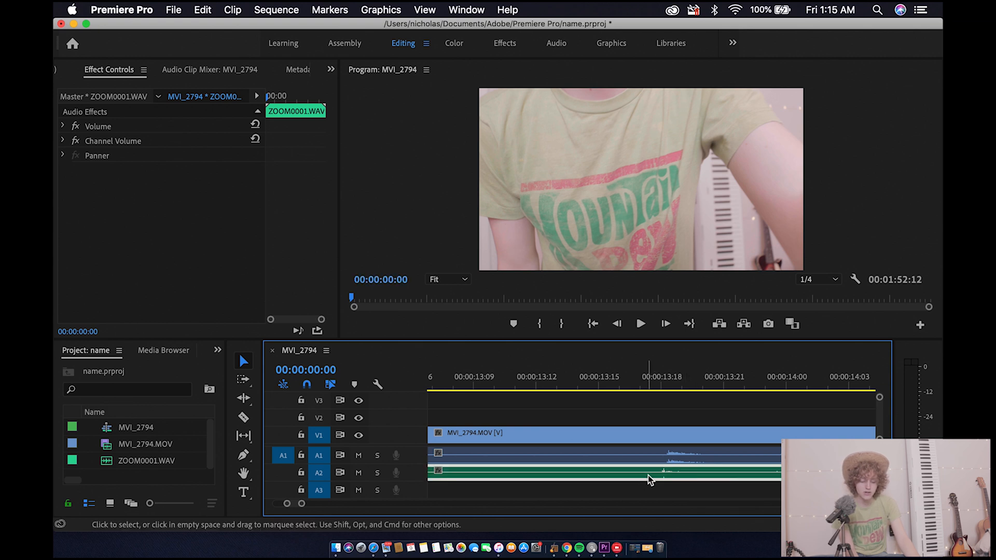
left_click(683, 454)
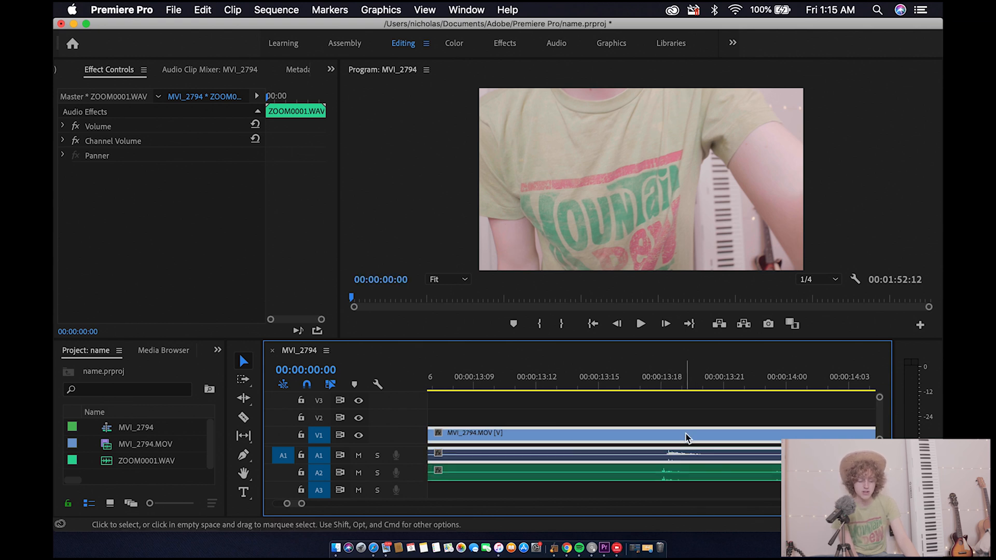
- Split MVI_2794.MOV at the start of ZOOM0001.WAV and delete the leading piece of video and camera audio
key("minus")
key("minus")
key("minus")
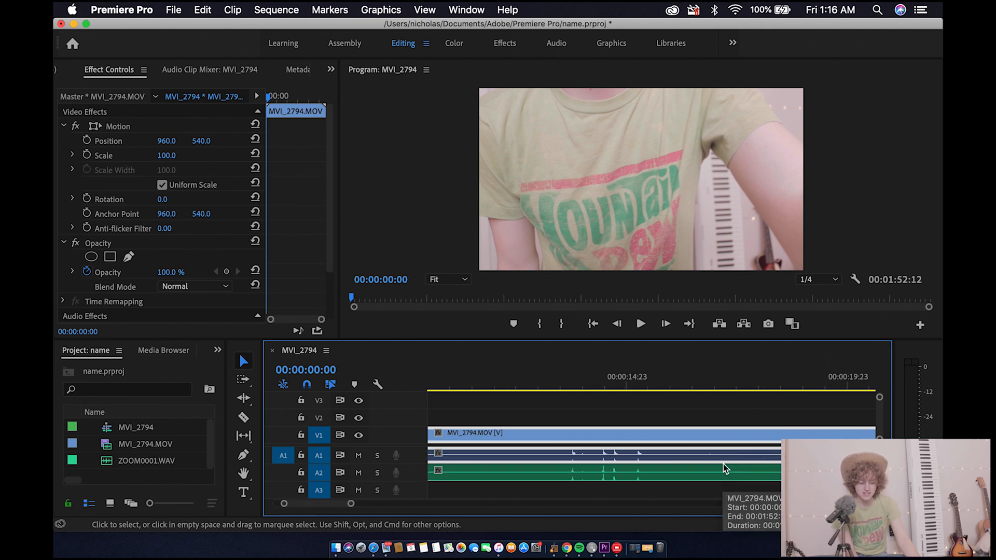
key("equal")
key("equal")
key("equal")
key("minus")
key("minus")
key("minus")
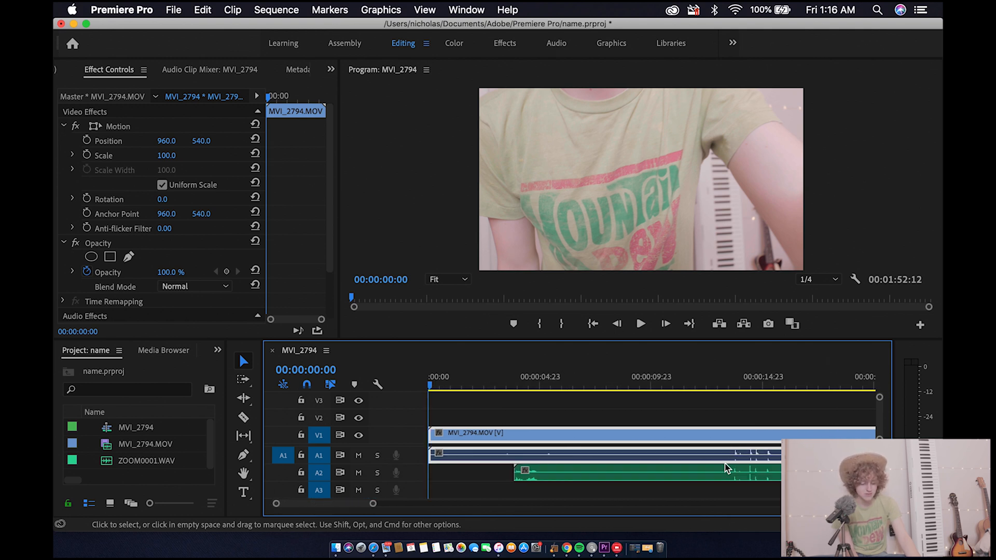
key("c")
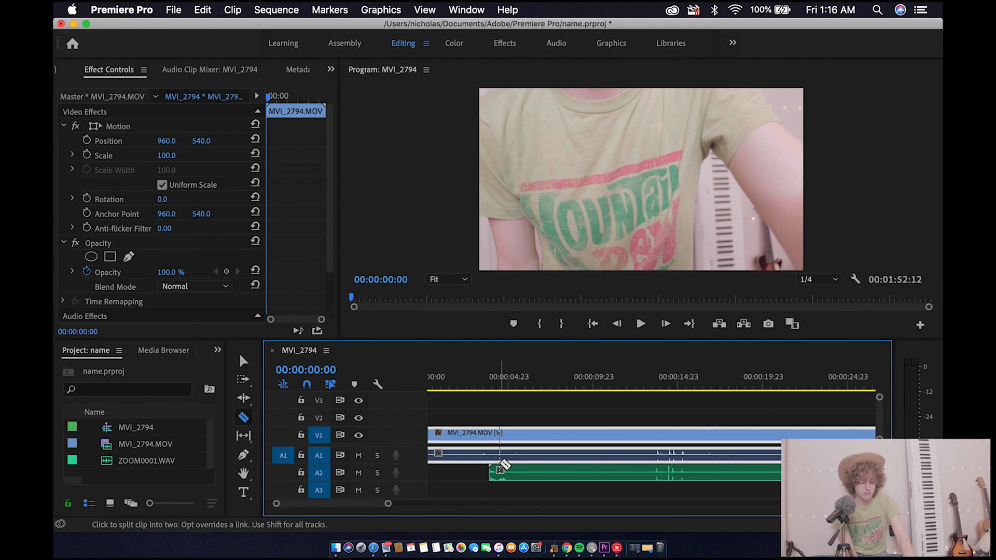
left_click(488, 452)
key("v")
left_click(457, 438)
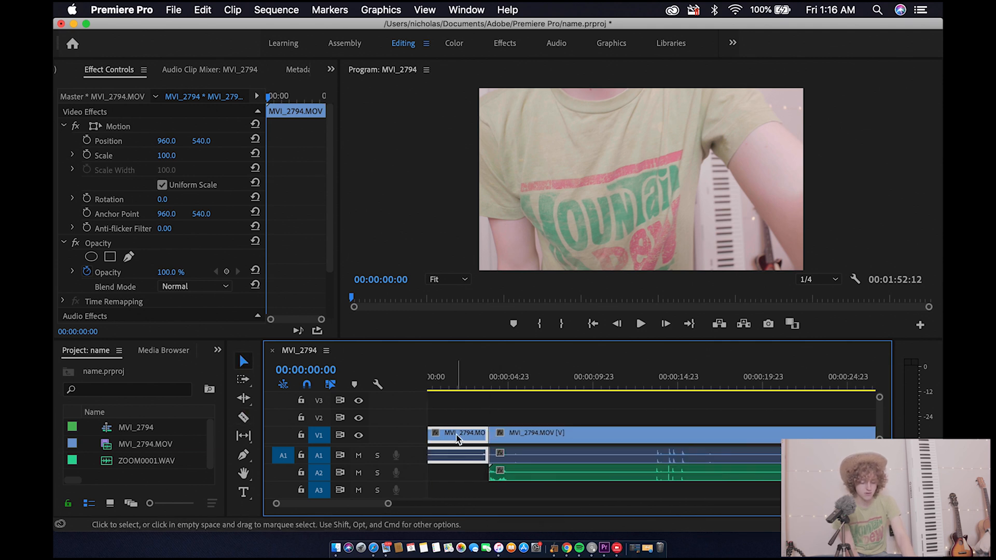
key("Delete")
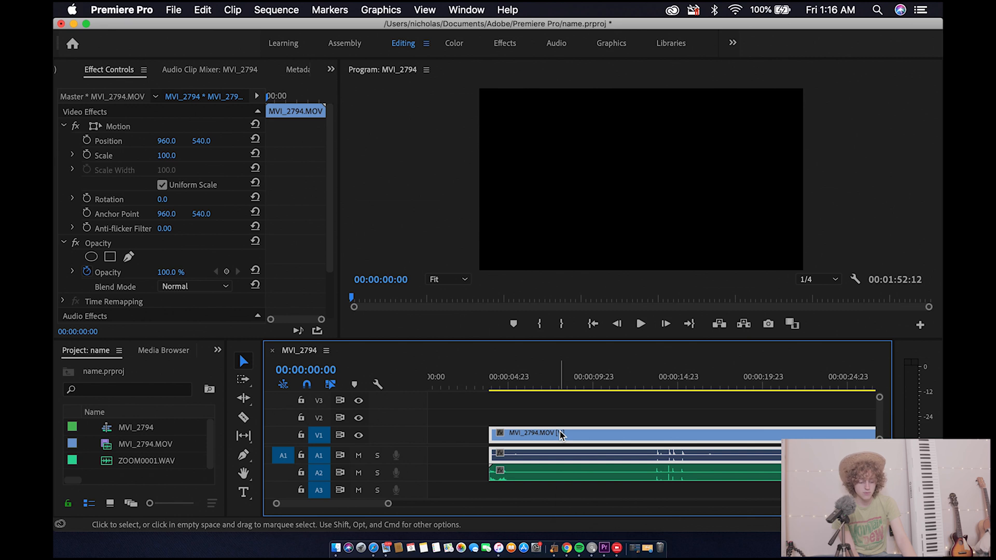
- Unlink the MVI_2794.MOV video from its camera audio and link it to ZOOM0001.WAV instead
right_click(560, 436)
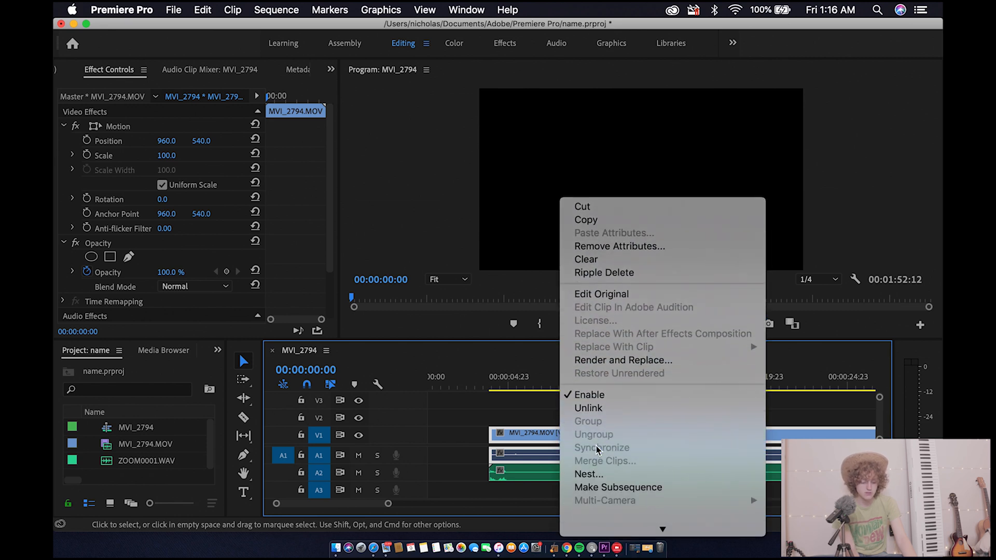
left_click(615, 382)
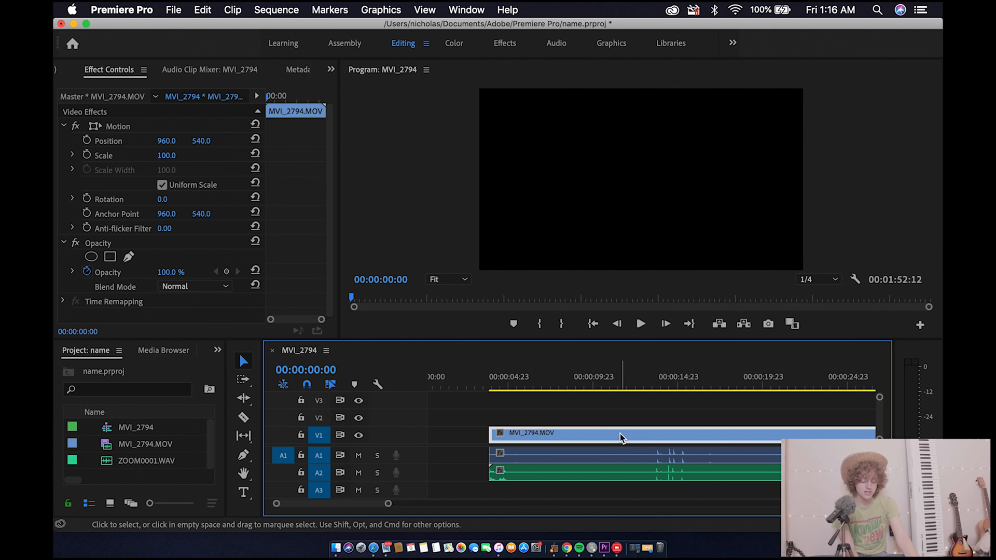
left_click(598, 473, "shift")
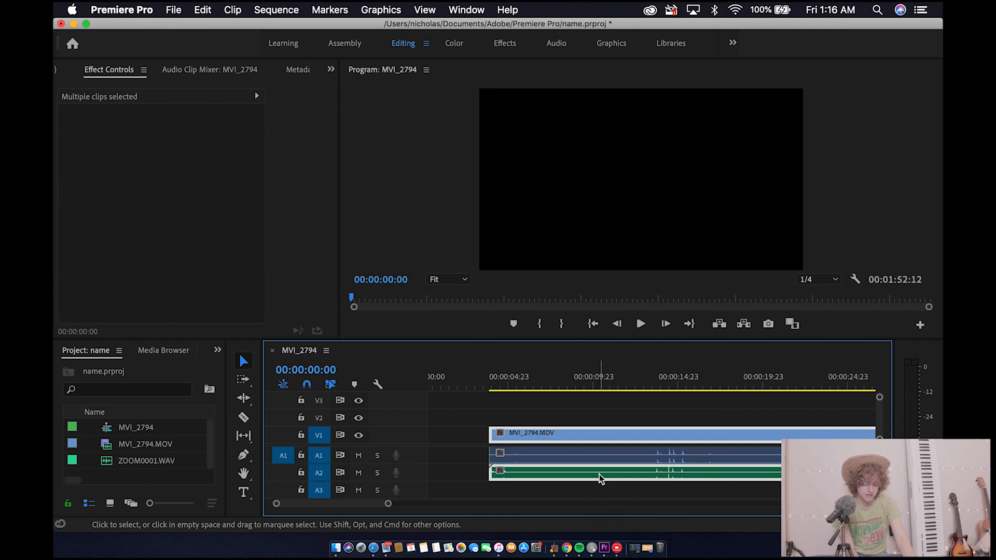
right_click(600, 478)
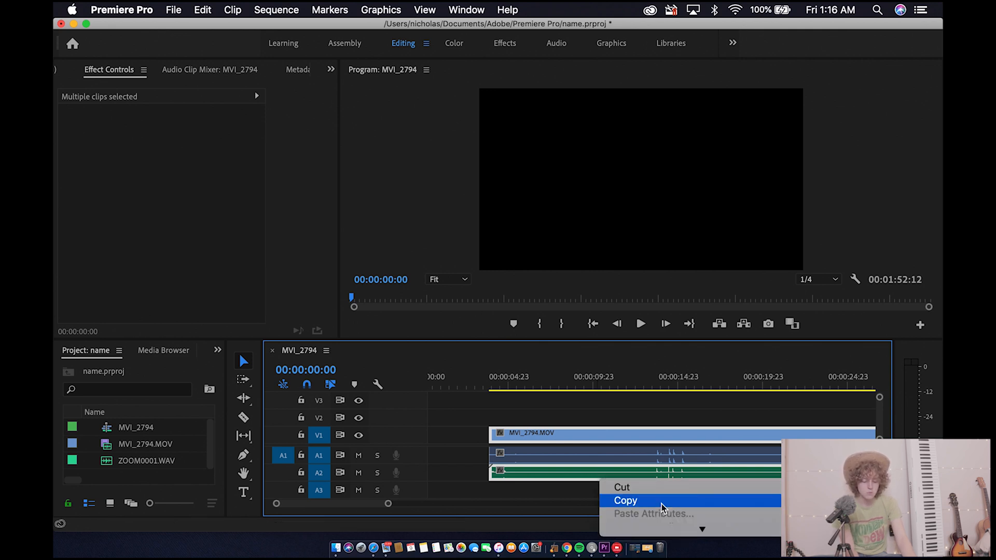
scroll(662, 506, "down", 10)
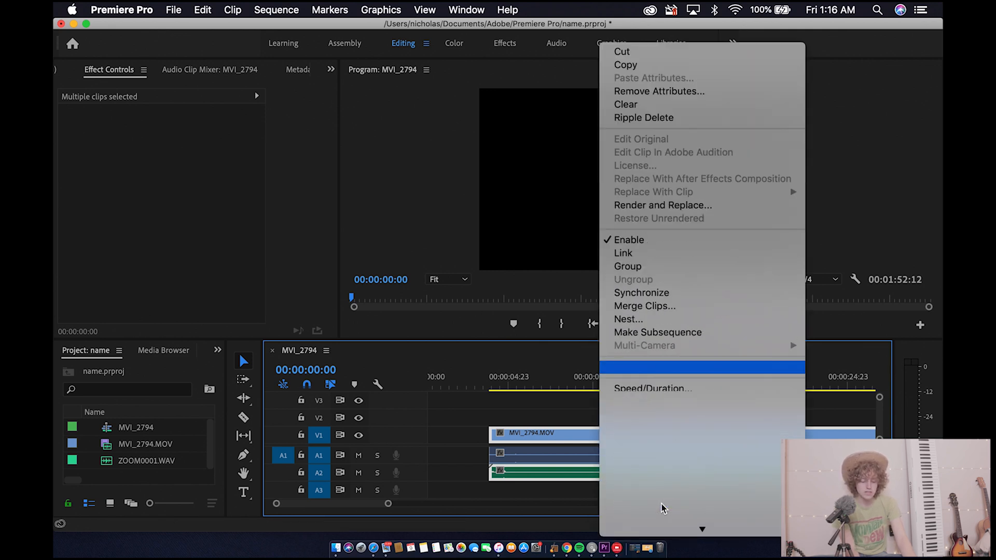
left_click(656, 247)
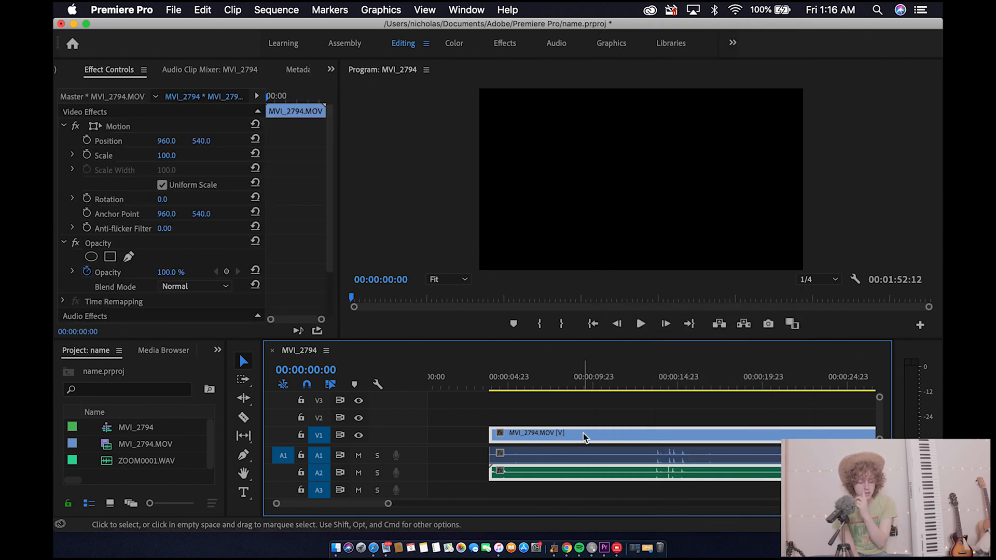
- Move the linked video and ZOOM0001.WAV about 2.5 seconds earlier and delete the camera audio from A1
left_click_drag(605, 437, 562, 436)
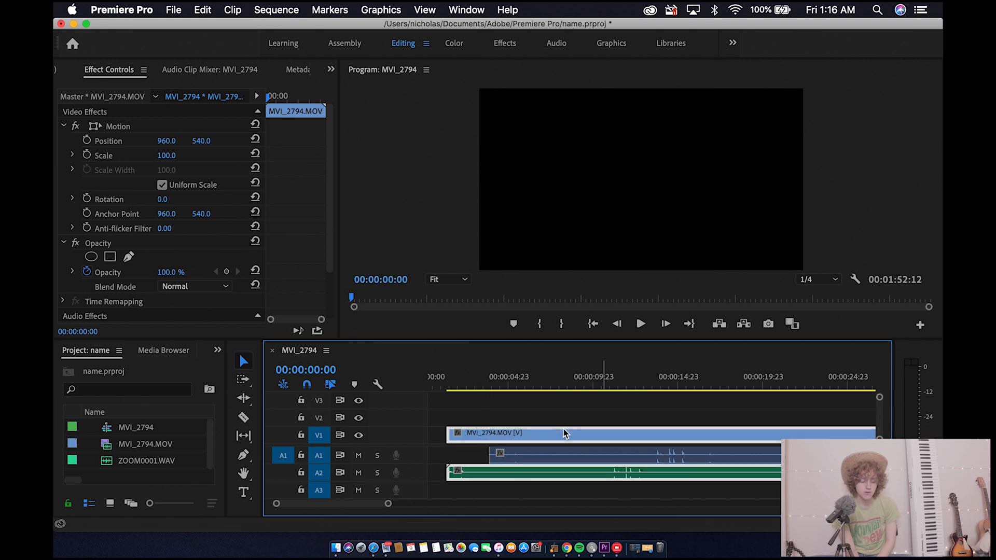
left_click(648, 460)
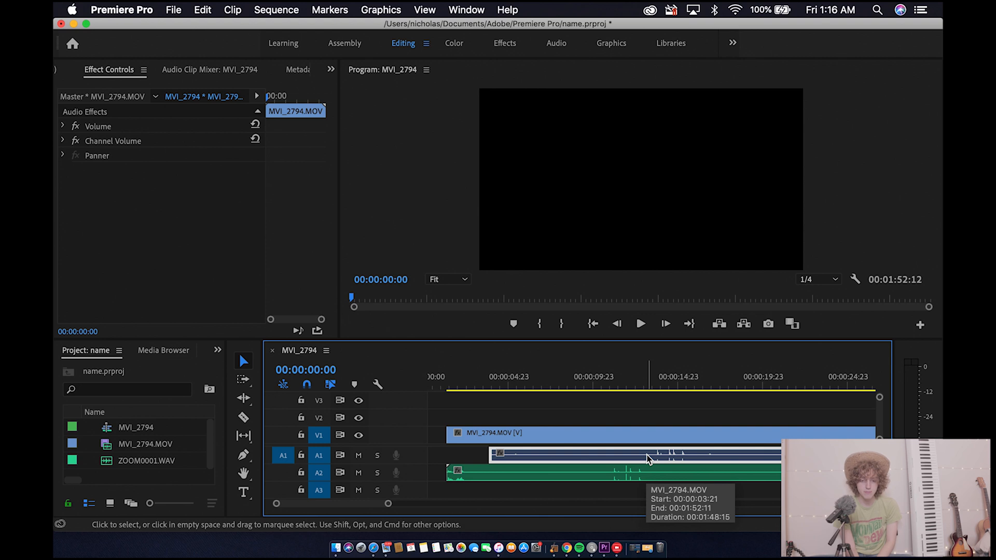
key("Delete")
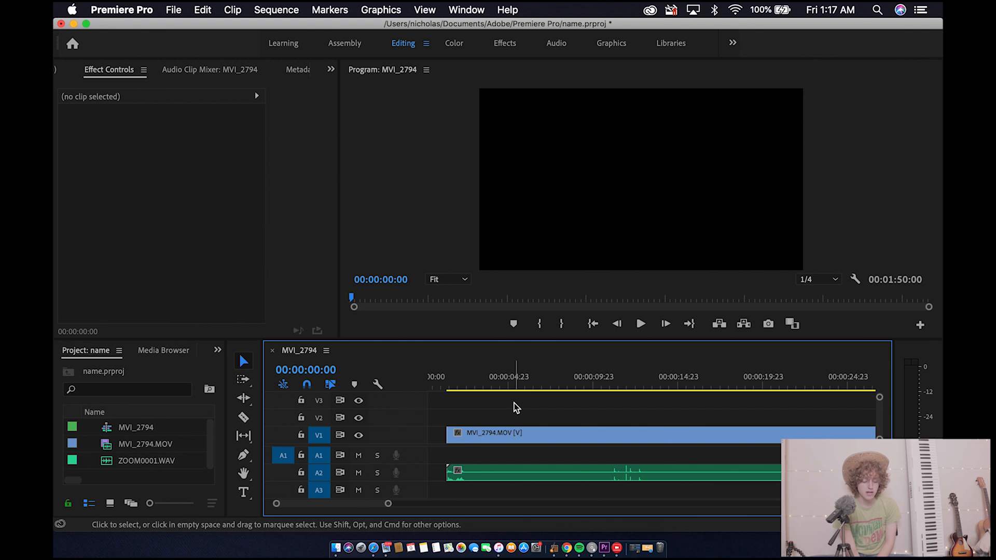
scroll(516, 408, "up", 2)
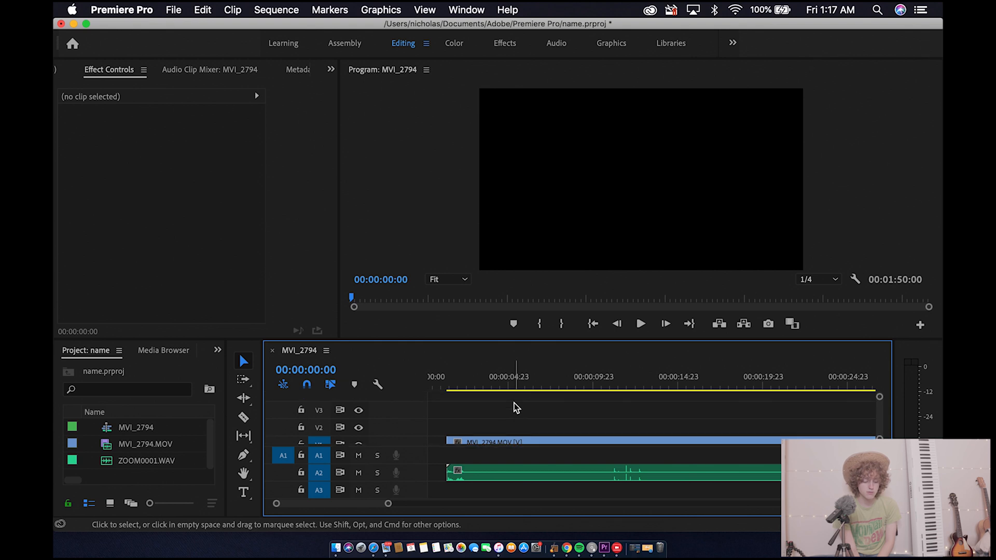
right_click(402, 395)
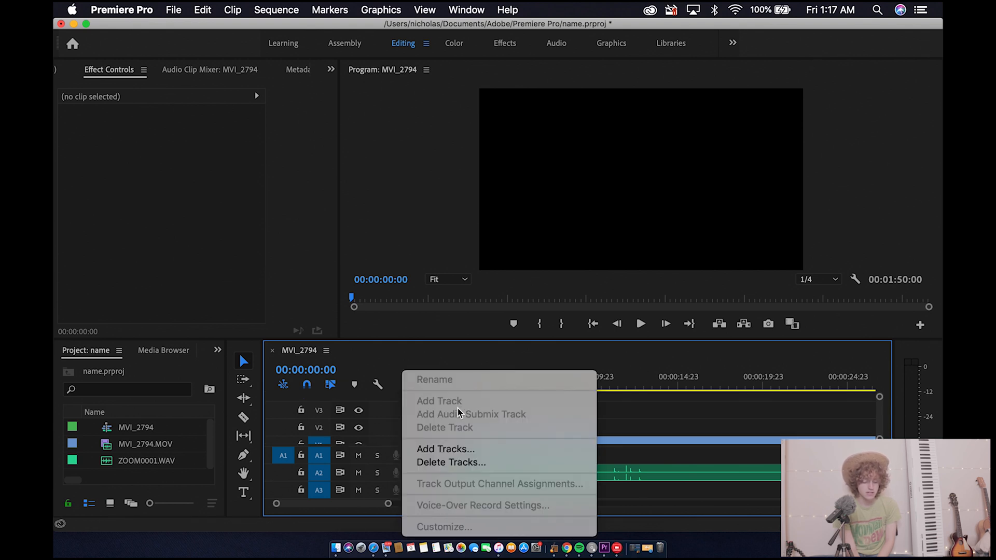
left_click(459, 447)
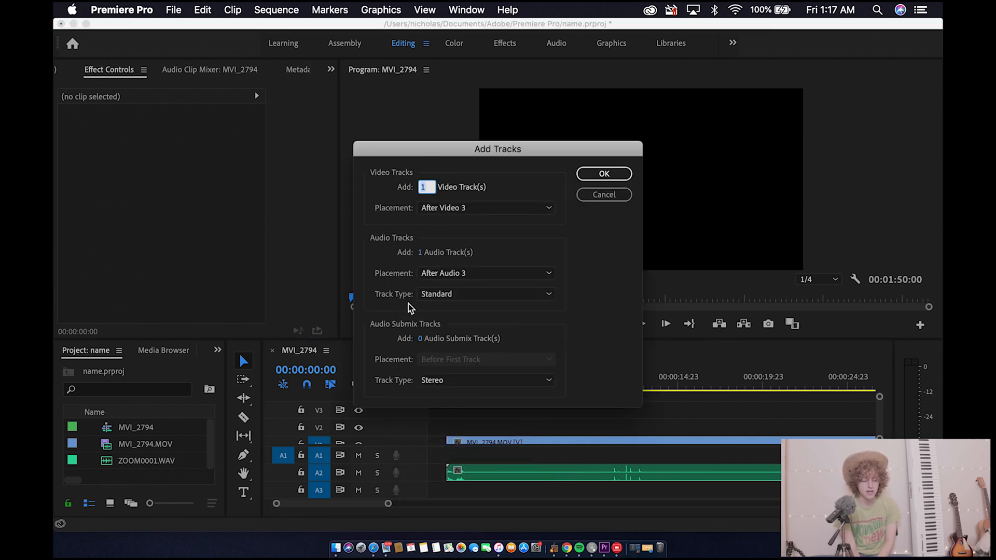
left_click(604, 195)
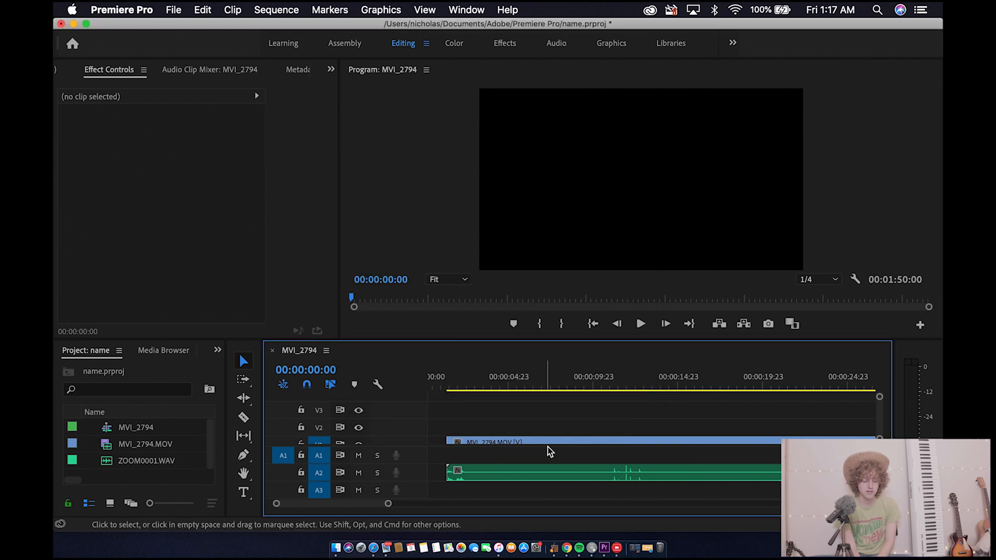
scroll(548, 441, "down", 2)
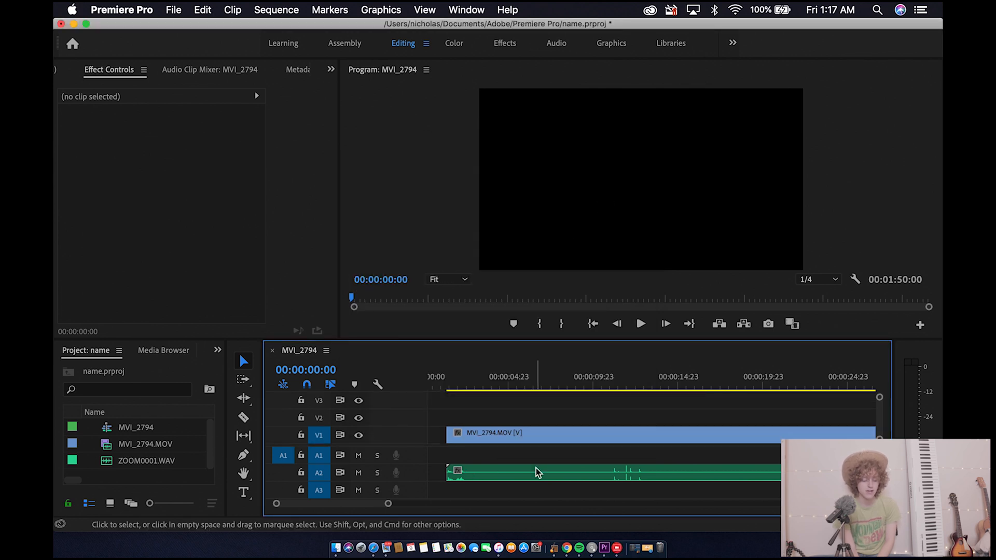
- Move ZOOM0001.WAV from audio track A2 up to A1, directly beneath its linked video
left_click_drag(534, 476, 548, 421)
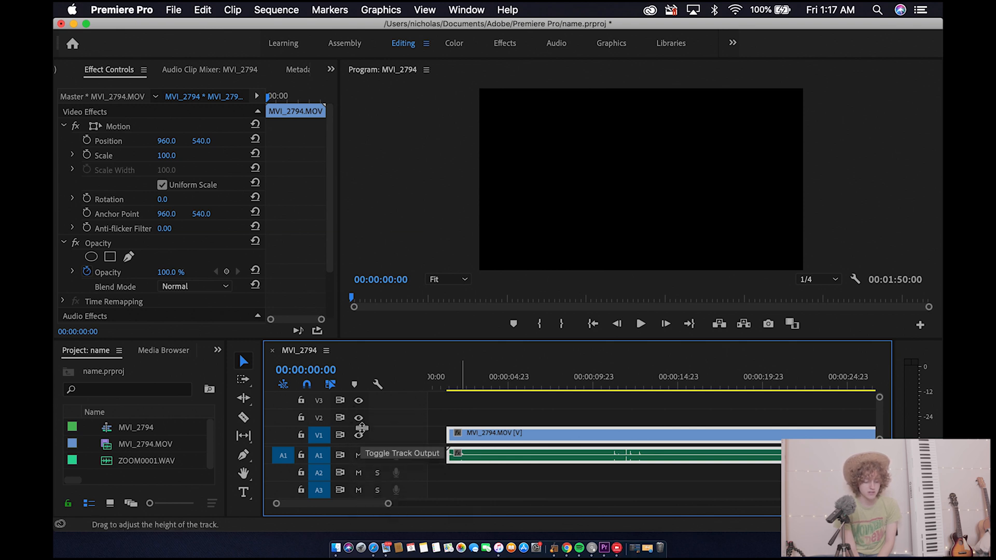
- Split the linked MVI_2794.MOV video and its audio at 00:00:06:10 with the Razor tool, returning to the Selection tool
scroll(495, 469, "down", 4)
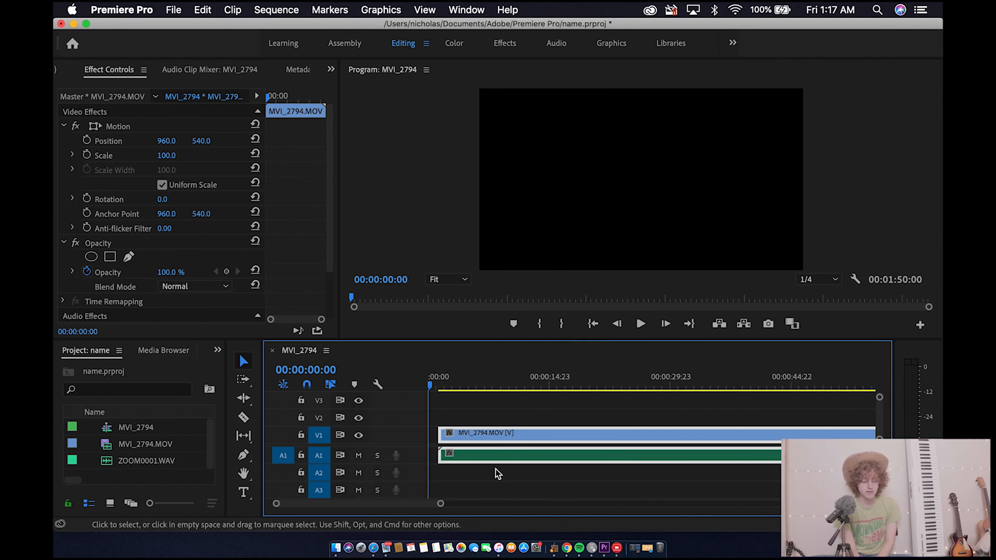
scroll(496, 469, "up", 1)
scroll(496, 469, "up", 1)
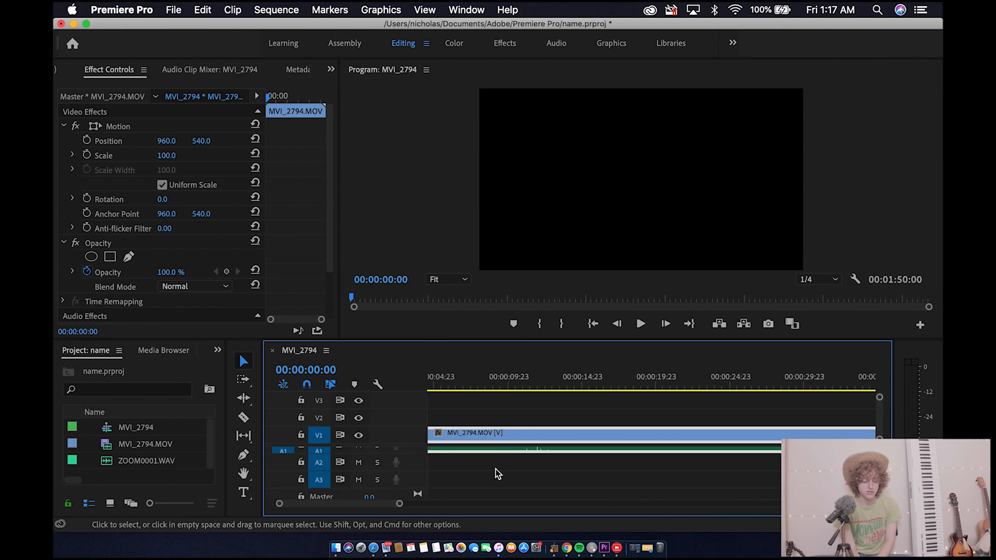
scroll(496, 469, "left", 2)
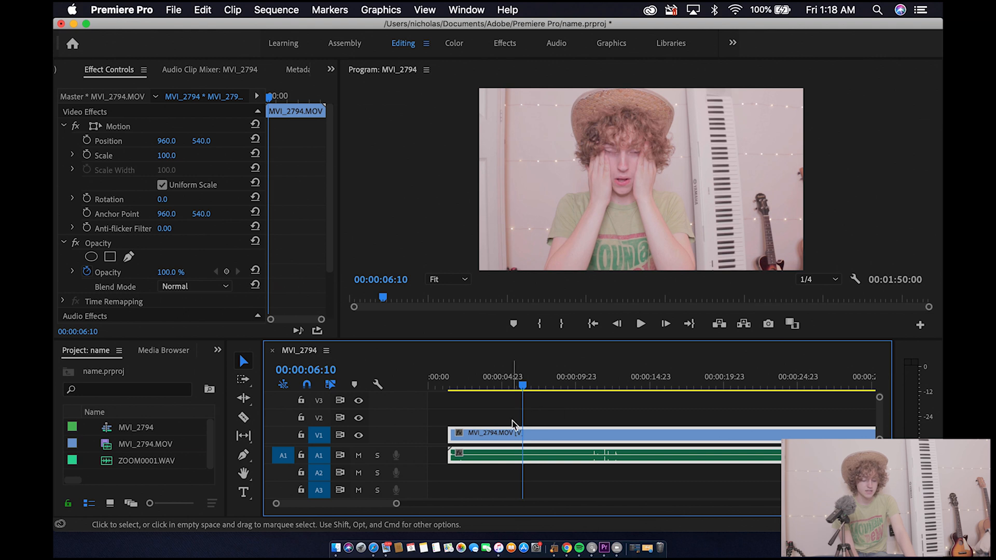
key("c")
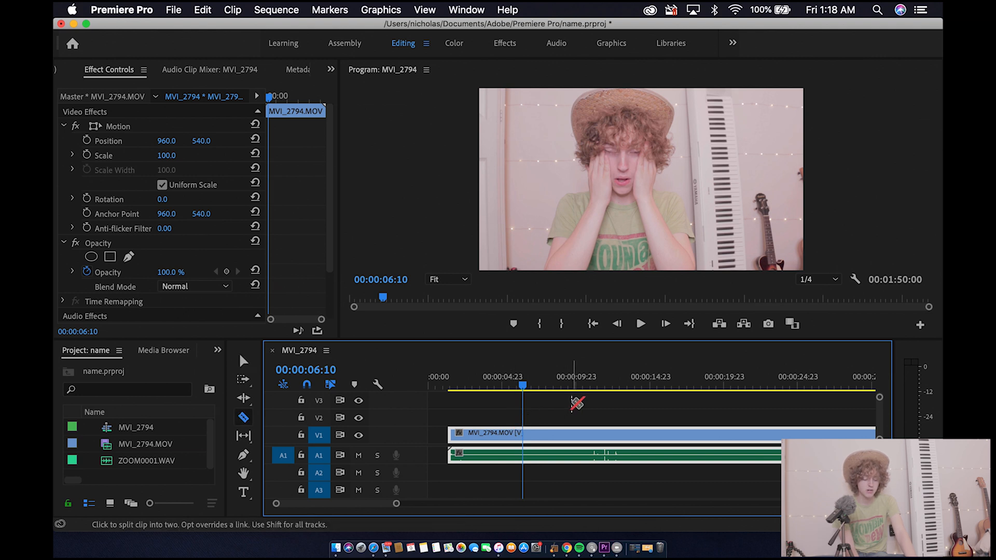
left_click(524, 433)
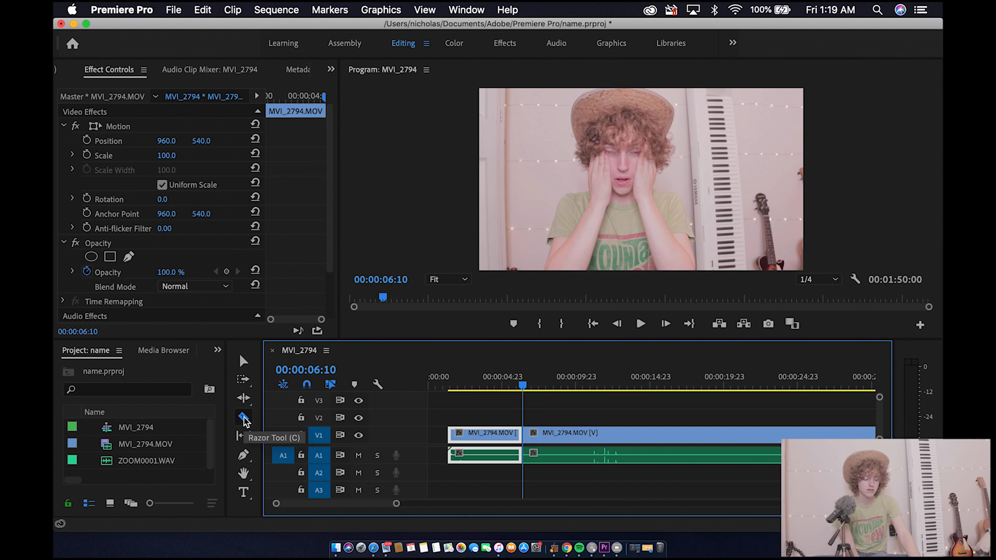
left_click(244, 360)
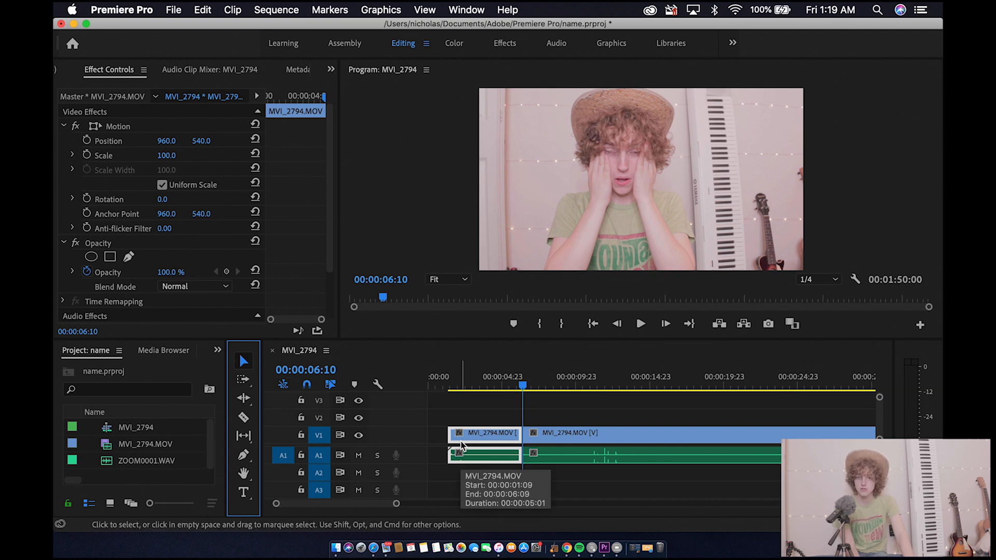
- Review the footage around the cut and delete the short opening piece of MVI_2794.MOV with its linked audio
left_click(502, 385)
left_click(555, 384)
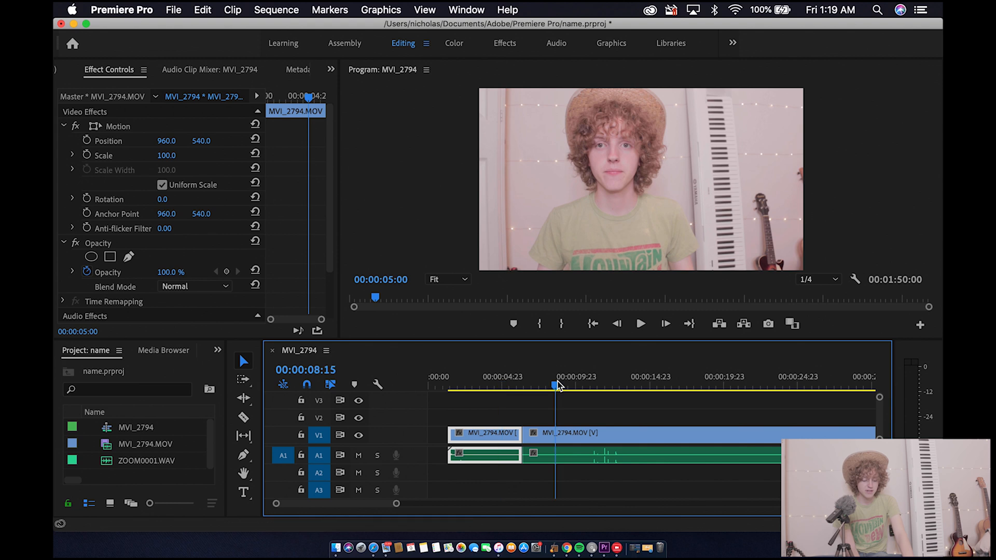
left_click(492, 384)
left_click(548, 381)
left_click(495, 381)
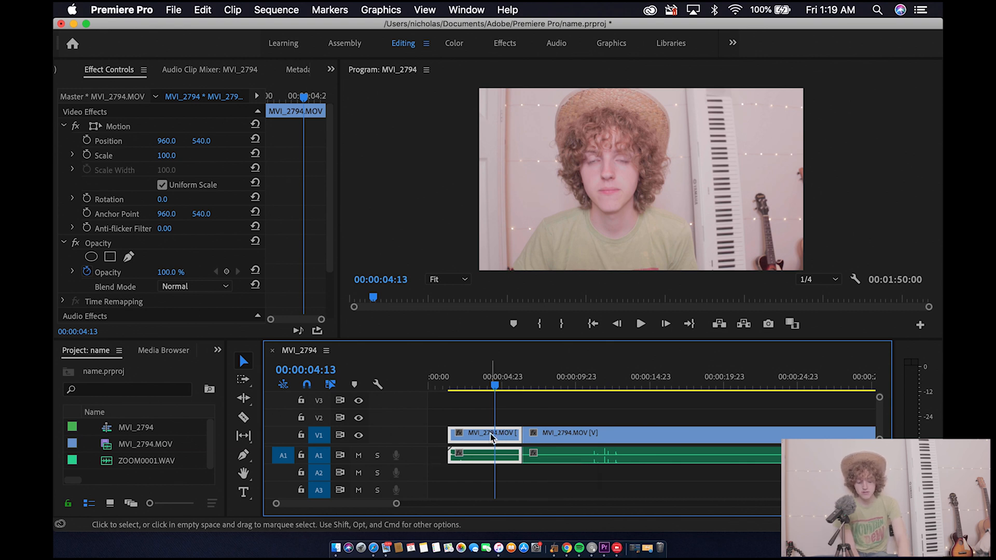
key("Delete")
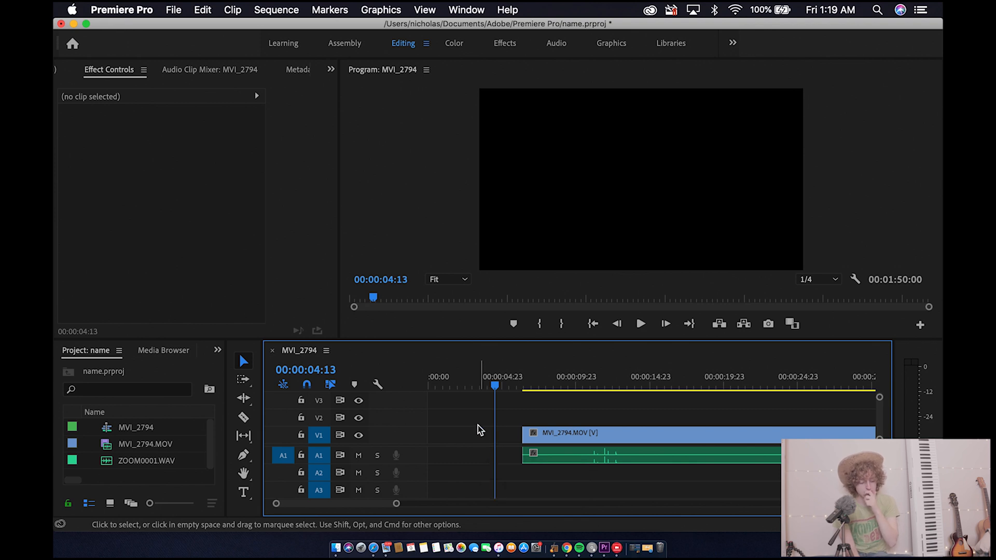
- Ripple delete the empty gap before the remaining clip so that it begins at the start of the sequence
left_click(506, 437)
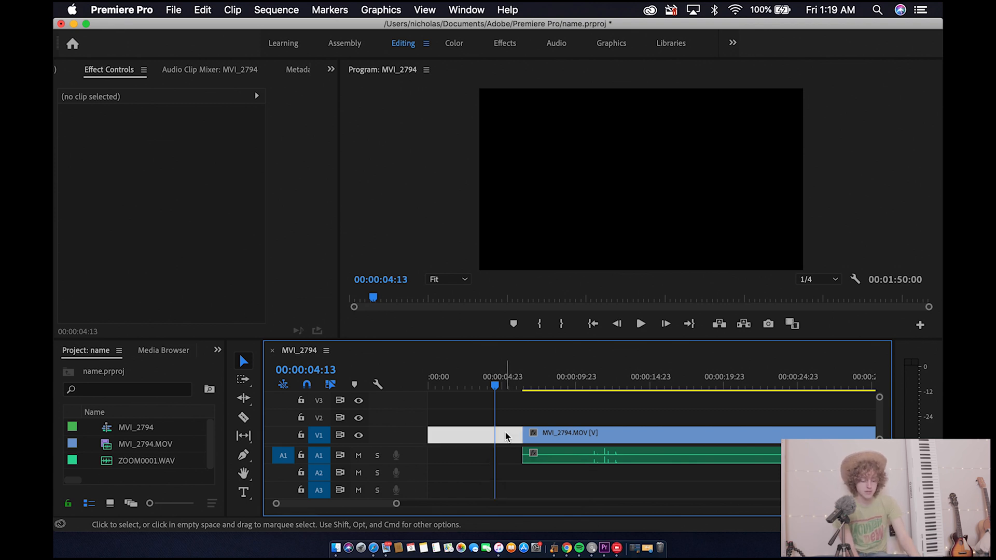
left_click(449, 456)
left_click(456, 437)
left_click(459, 410)
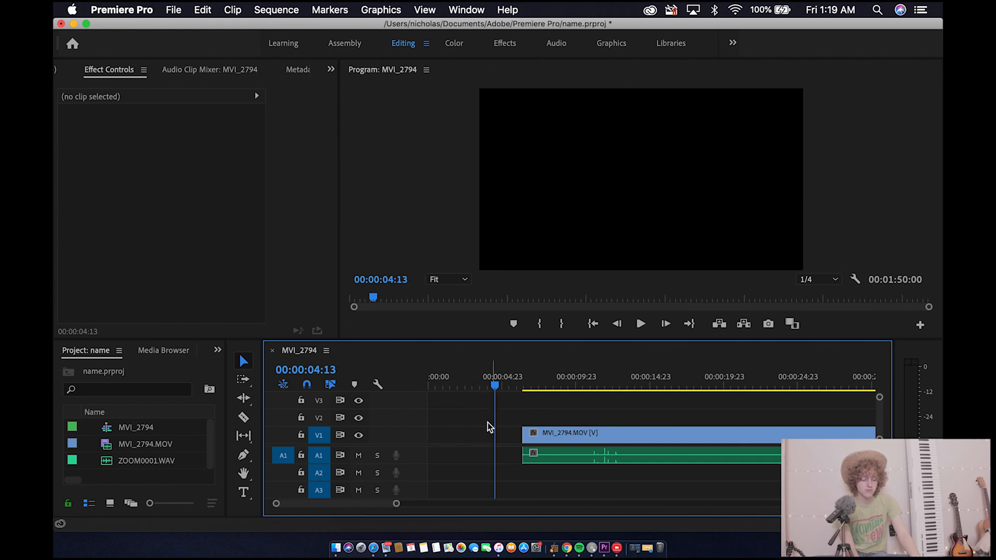
left_click(477, 442)
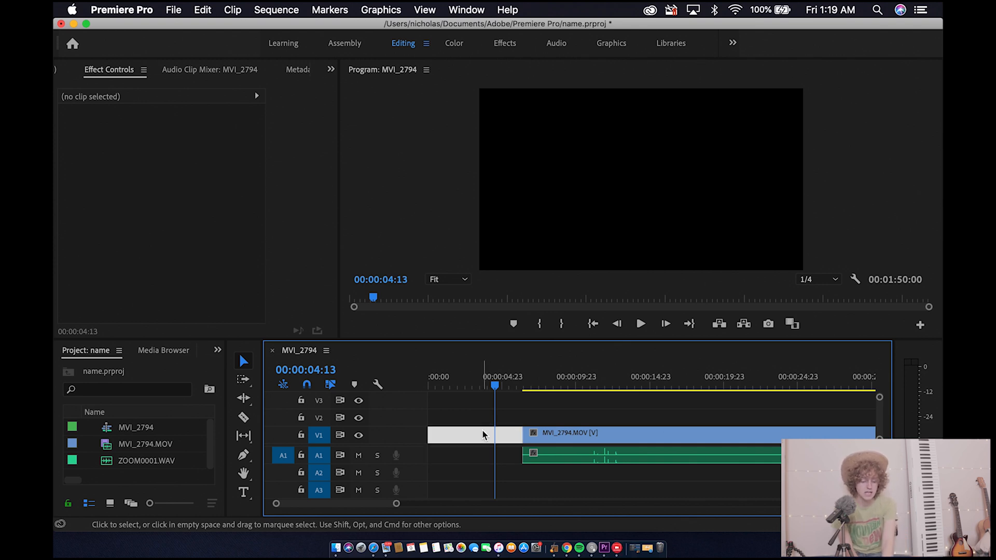
key("Delete")
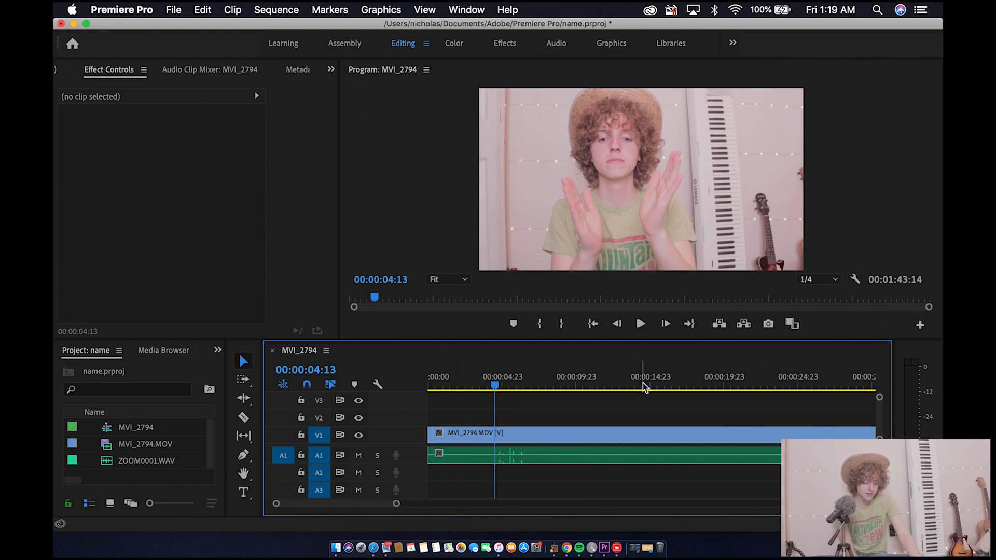
key("minus")
key("minus")
key("minus")
key("minus")
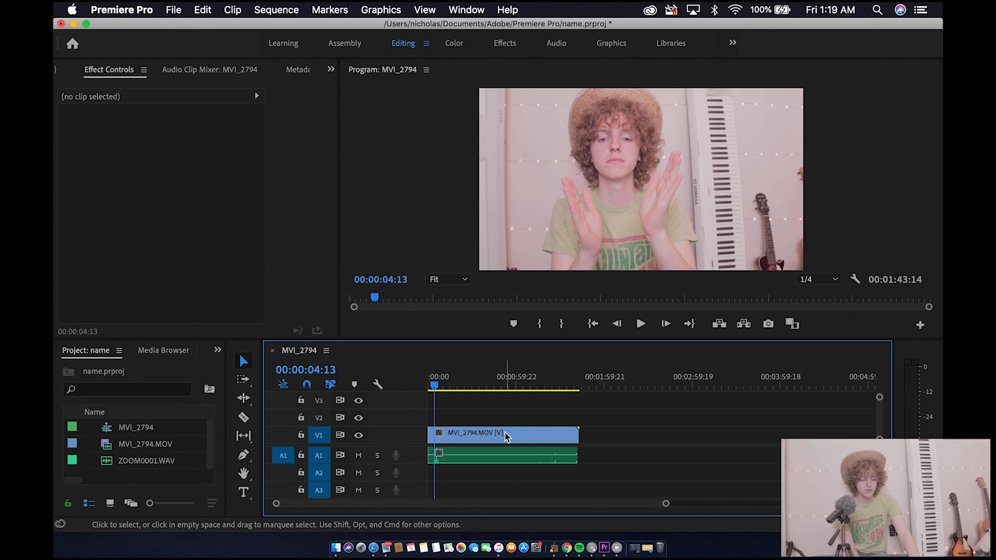
left_click_drag(486, 429, 518, 470)
scroll(582, 408, "up", 10)
scroll(641, 410, "left", 15)
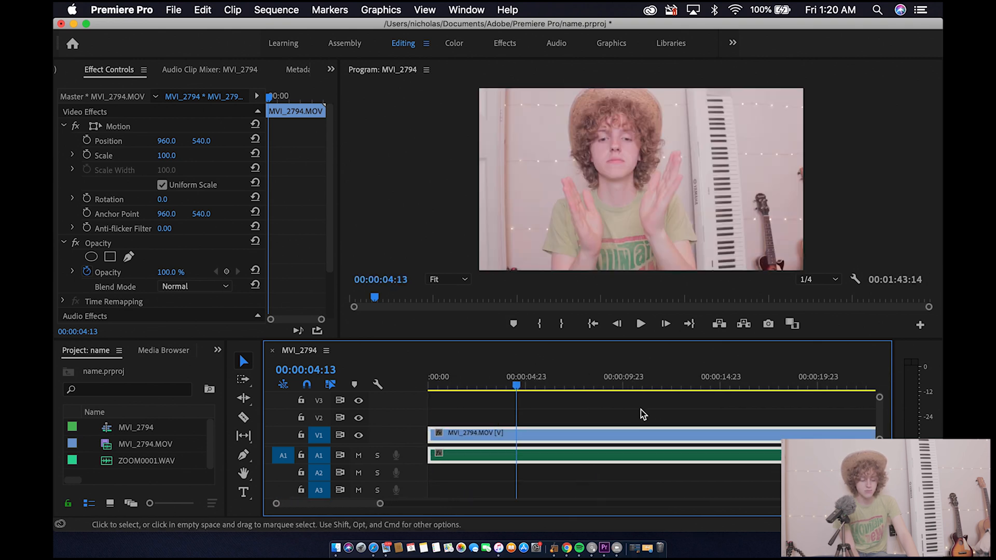
left_click(640, 409)
key("backslash")
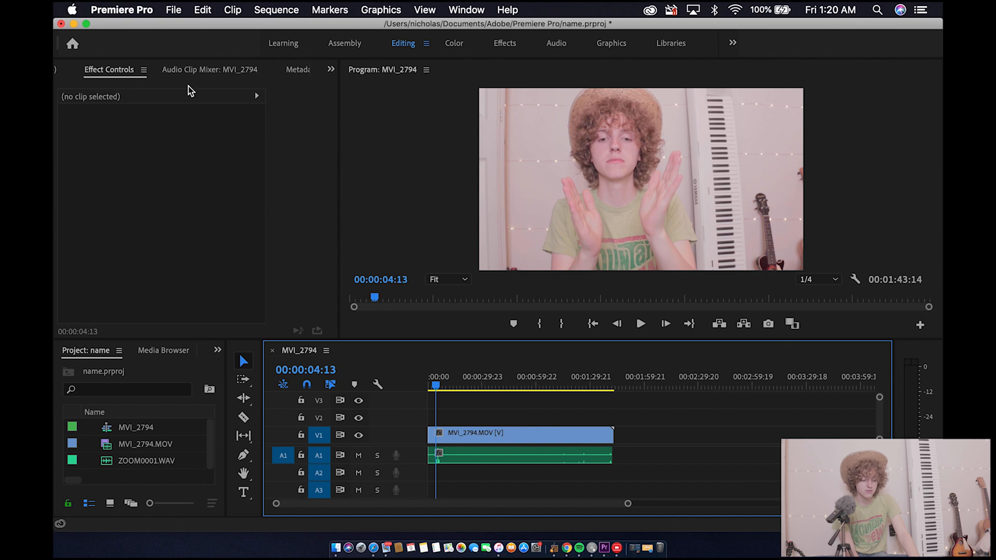
- Select the MVI_2794.MOV clip and try shifting its horizontal Position, undoing the change
left_click(479, 433)
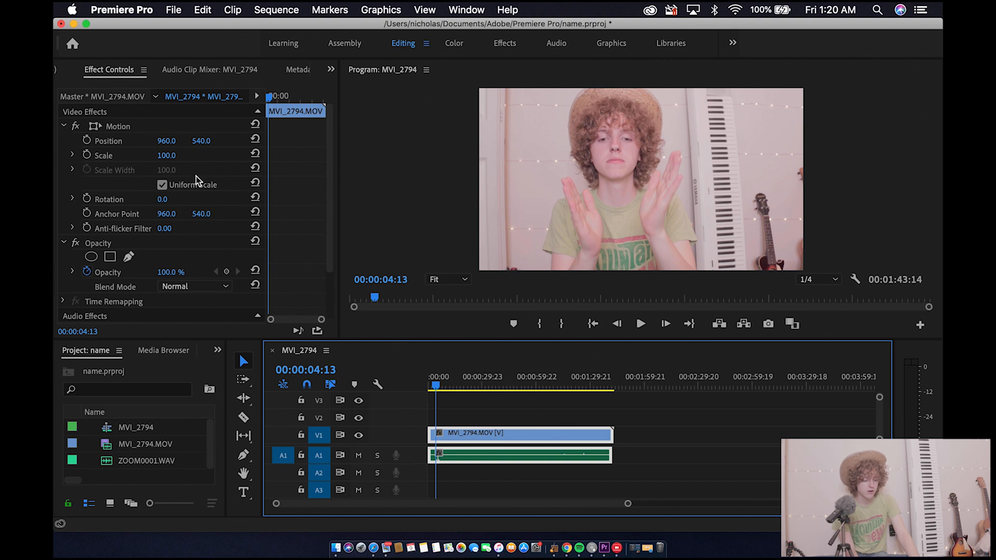
scroll(166, 229, "down", 3)
scroll(166, 230, "up", 3)
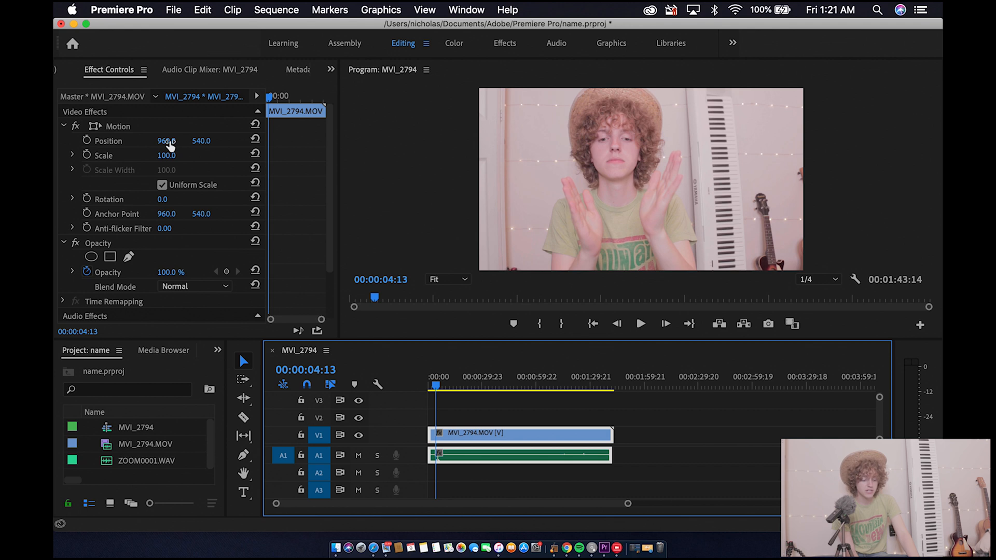
left_click_drag(169, 145, 322, 145)
key("super+z")
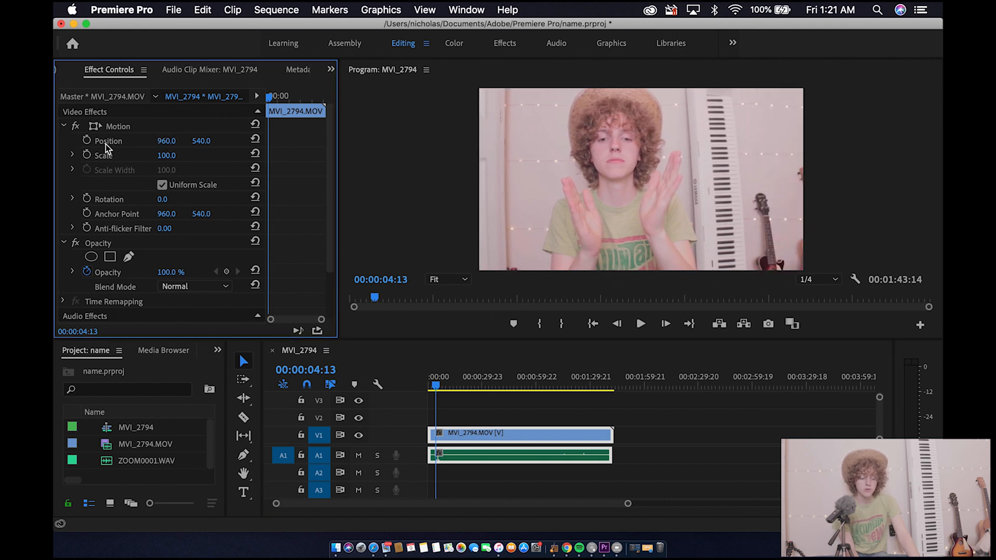
- Try moving the frame directly in the program preview to about 988.8, 535.9, and undo the move
left_click(110, 143)
left_click(647, 141)
mouse_move(646, 141)
left_mouse_down()
mouse_move(636, 134)
mouse_move(726, 136)
mouse_move(618, 149)
mouse_move(683, 128)
mouse_move(616, 162)
mouse_move(653, 144)
left_mouse_up()
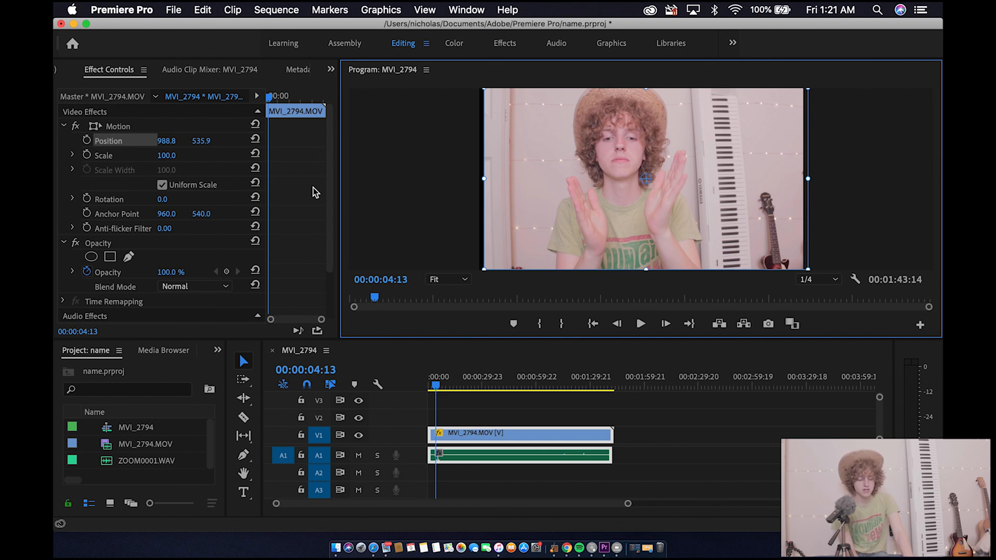
key("super+z")
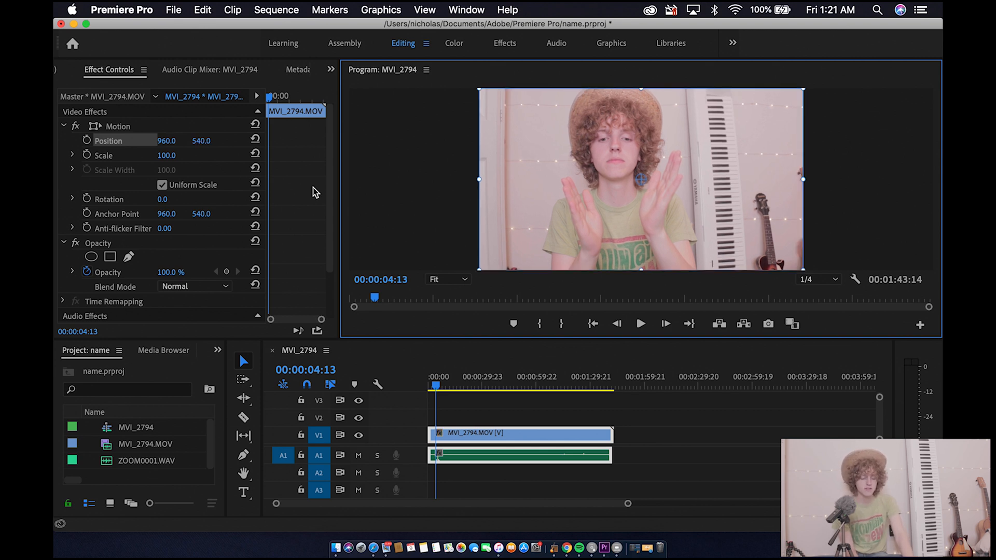
left_click(412, 184)
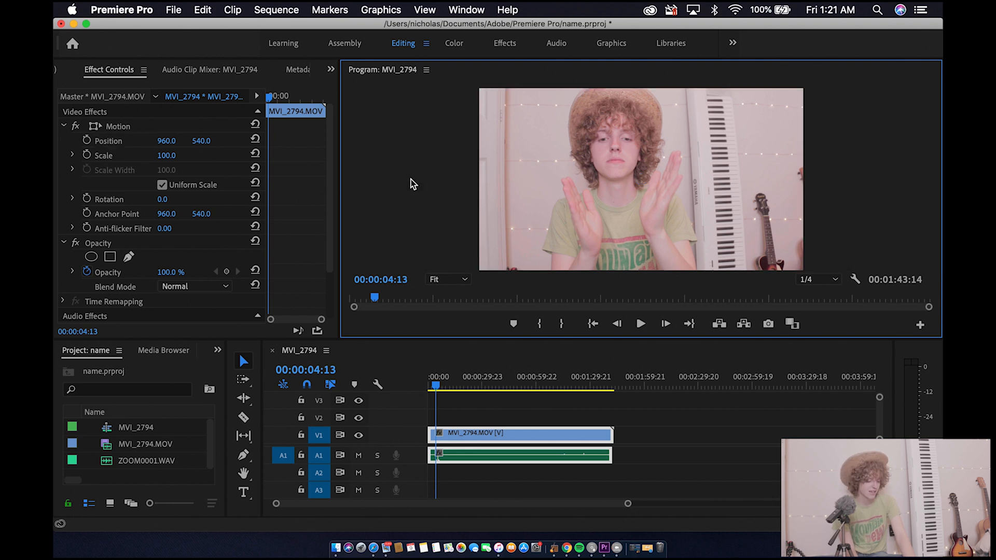
- Try enlarging the clip's Scale to about 107 and turning its Rotation to 53°, undoing each change
mouse_move(171, 157)
left_mouse_down()
mouse_move(199, 157)
mouse_move(120, 156)
mouse_move(174, 156)
left_mouse_up()
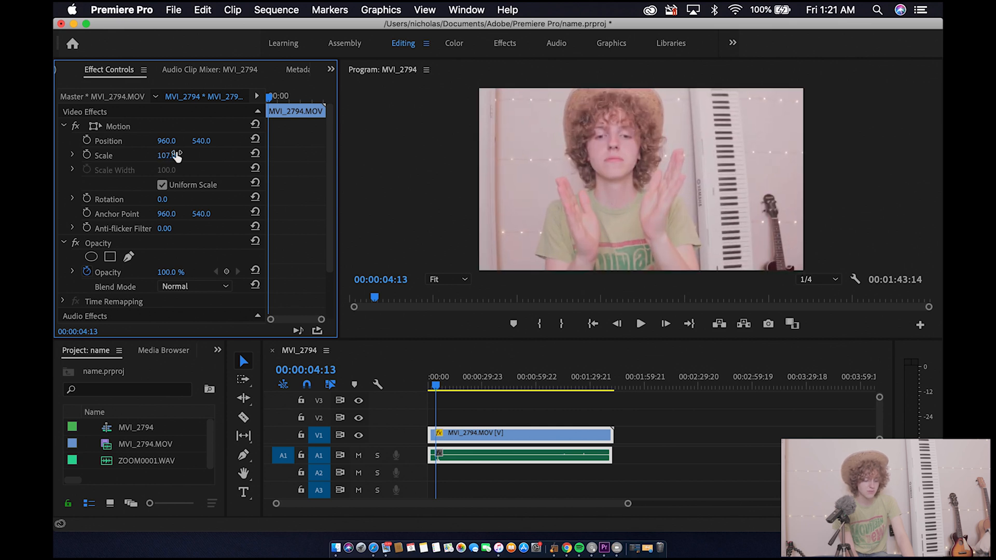
key("super+z")
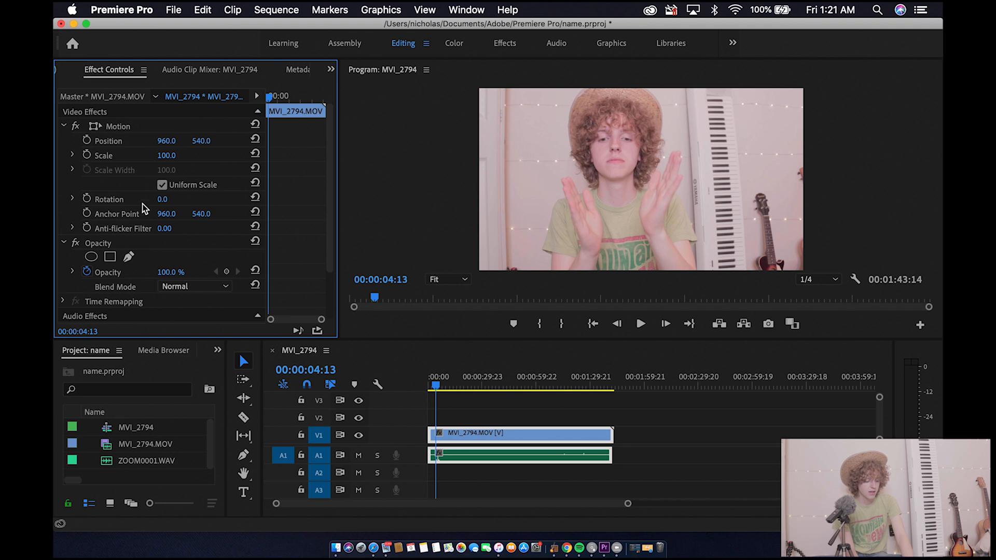
mouse_move(166, 198)
left_mouse_down()
mouse_move(111, 198)
mouse_move(181, 199)
left_mouse_up()
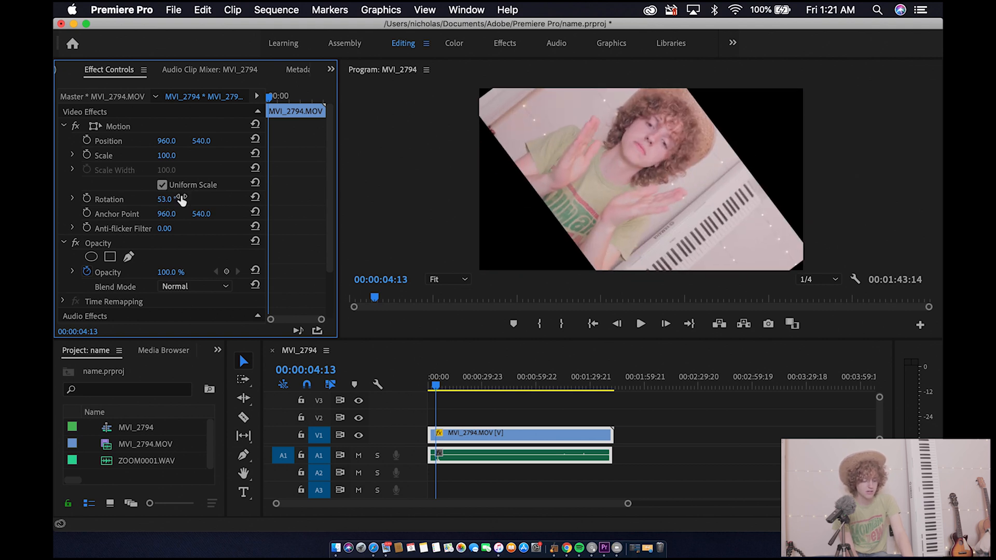
key("super+z")
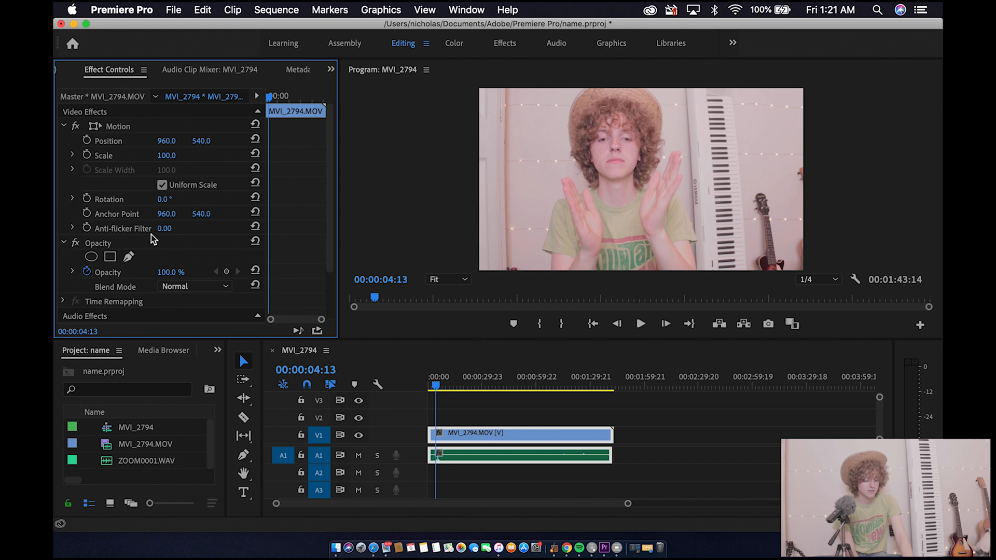
- Look through the clip's remaining effect settings, try reducing its Scale to 81, and undo the change
scroll(151, 236, "down", 3)
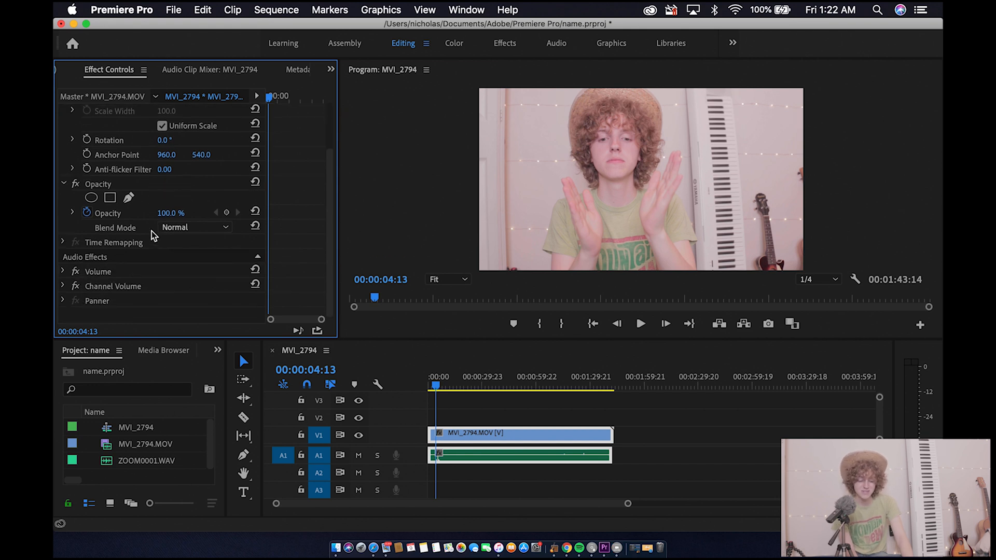
scroll(206, 204, "up", 1)
scroll(207, 207, "up", 1)
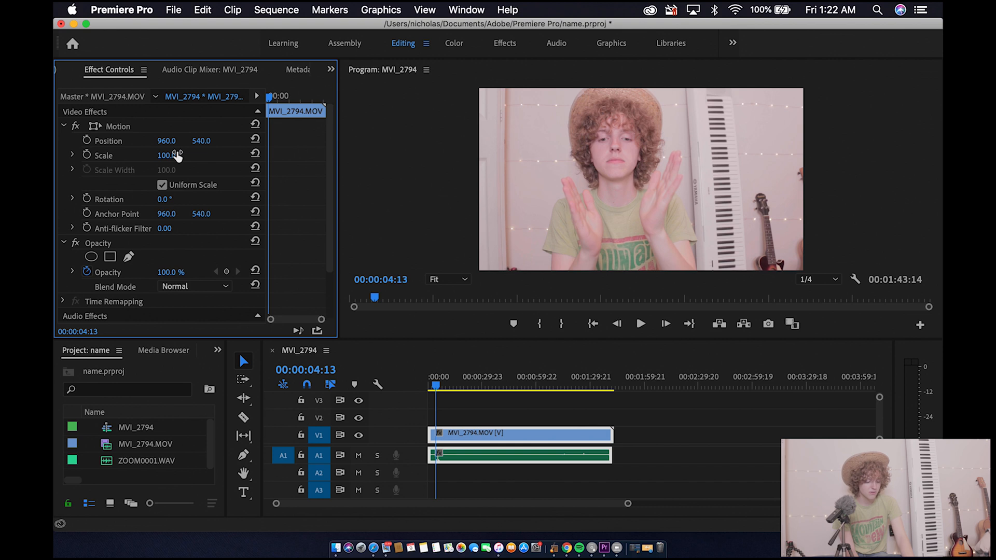
left_click_drag(172, 158, 161, 157)
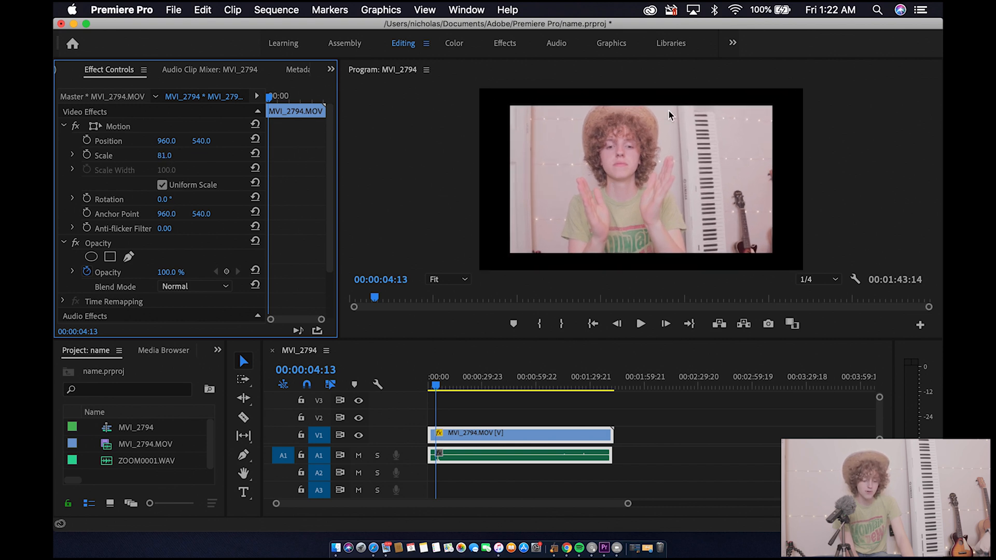
key("super+z")
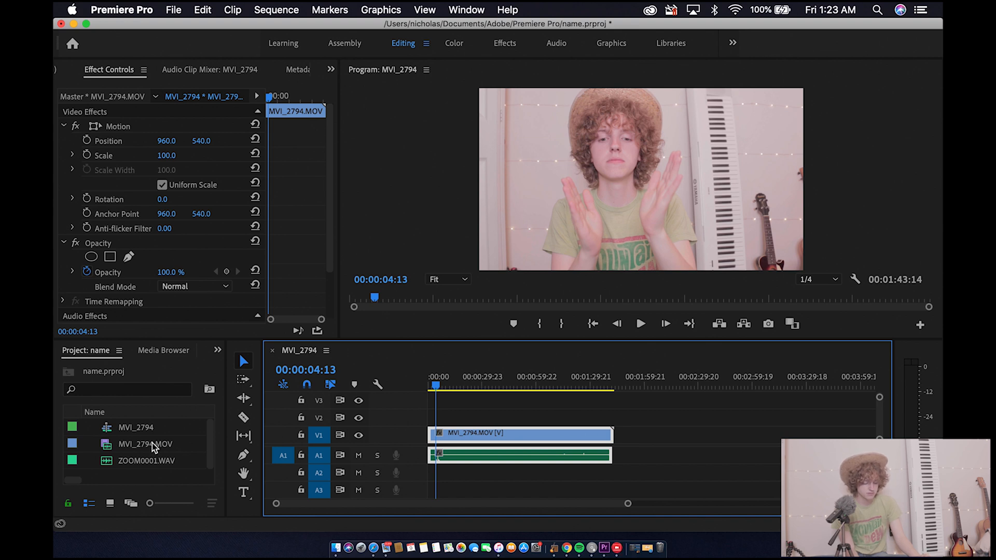
- Create a white (FFFFFF) 1920 × 1080 color matte at 23.976 fps named Color Matte
left_click(153, 476)
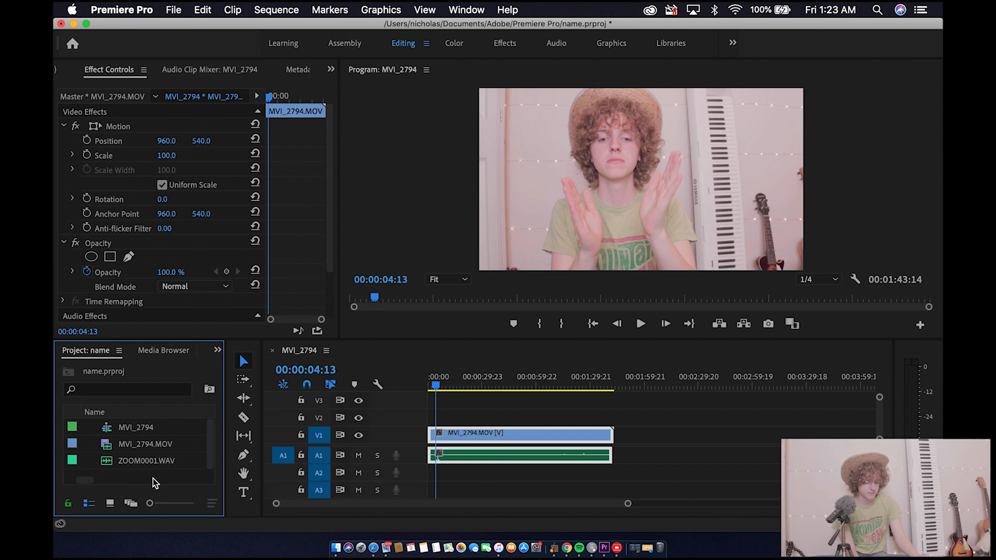
right_click(152, 477)
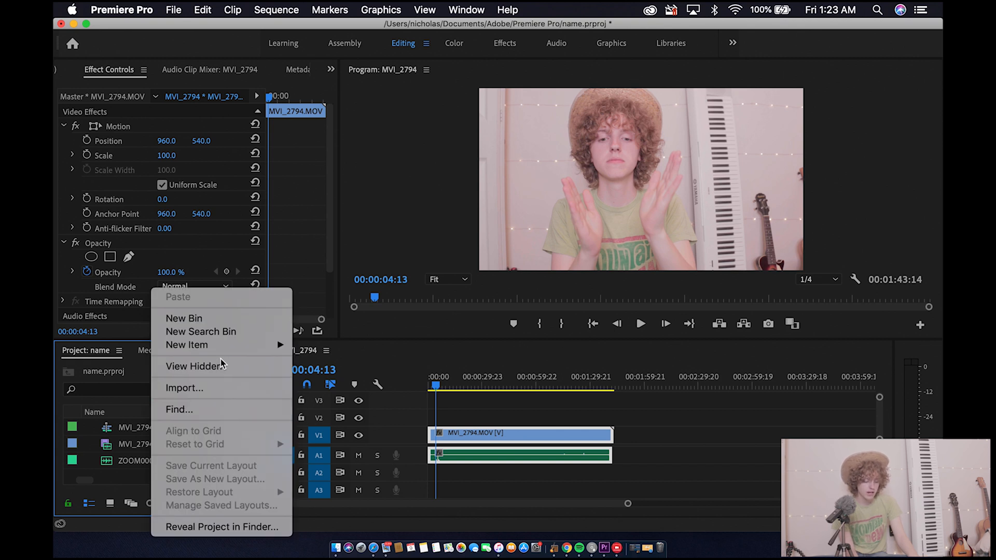
mouse_move(216, 346)
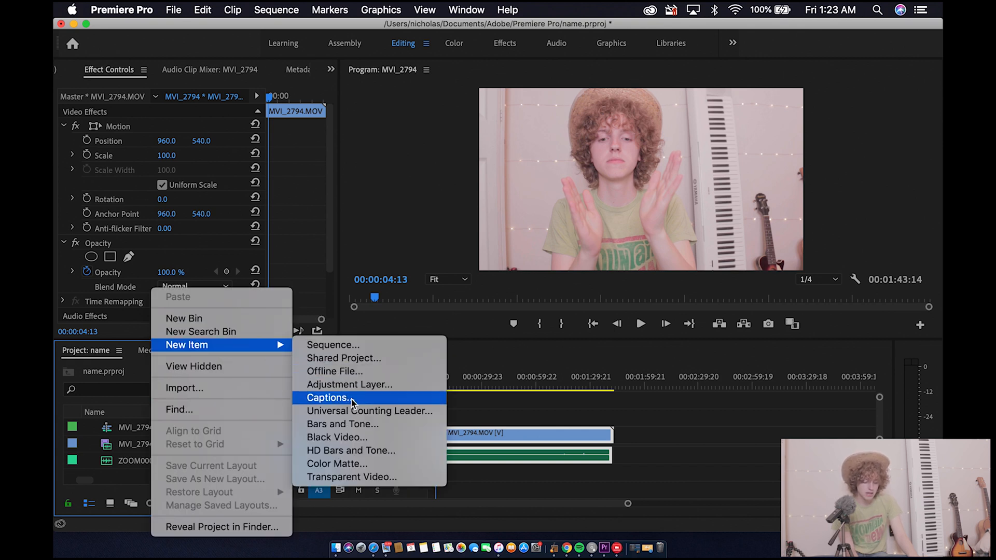
left_click(337, 463)
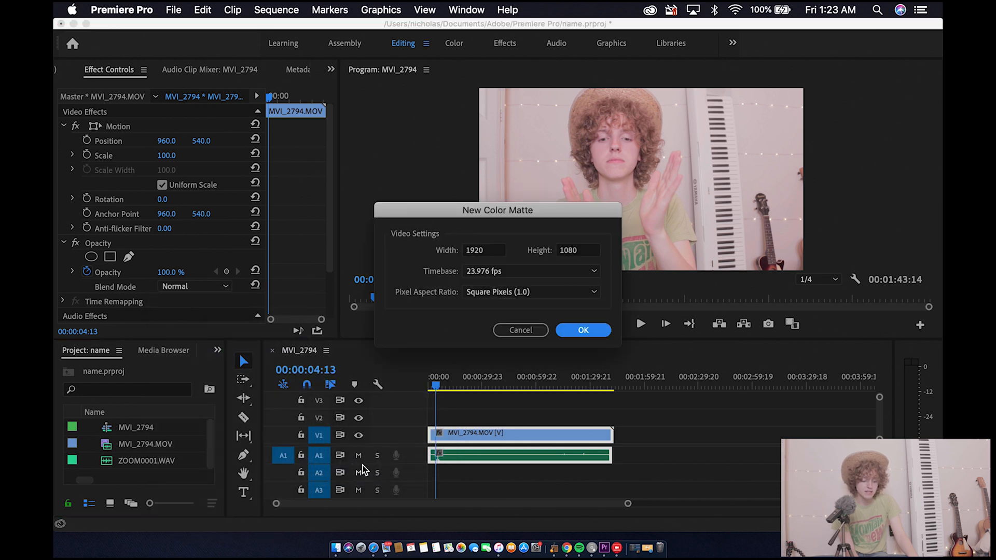
left_click(588, 337)
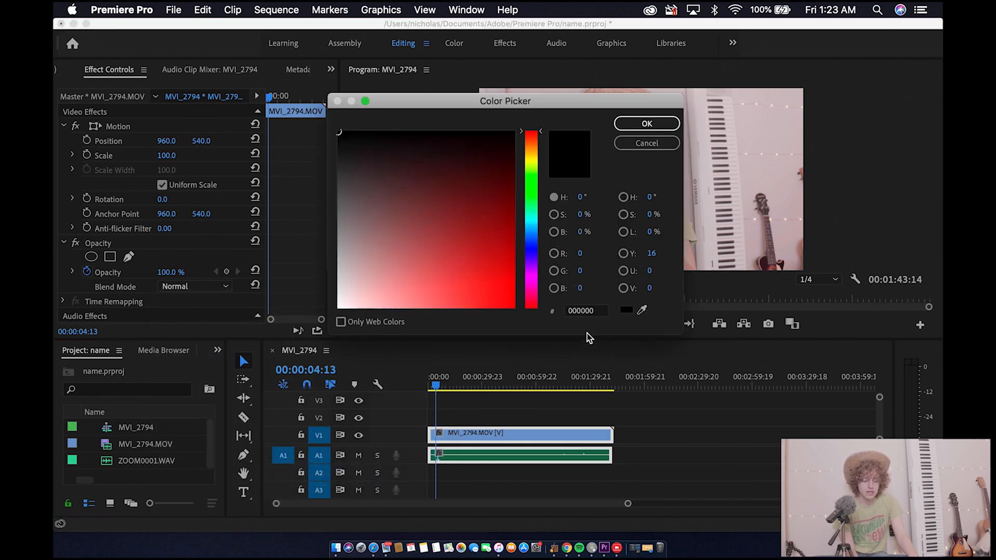
left_click_drag(366, 216, 334, 310)
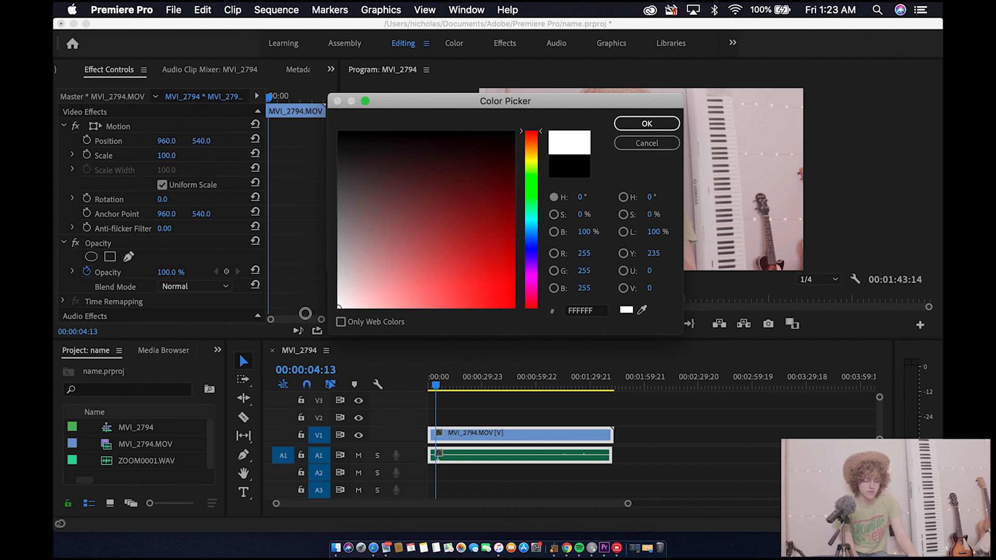
left_click(639, 122)
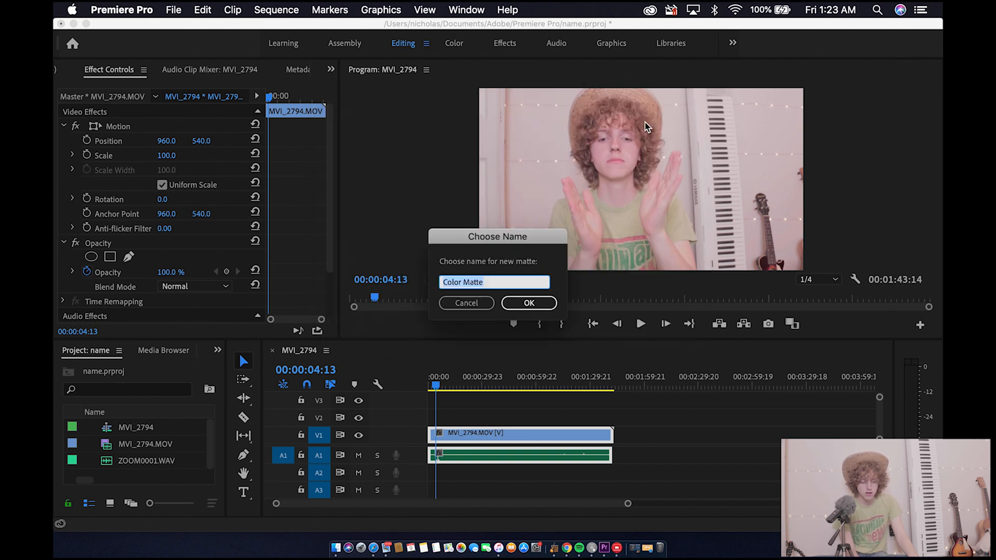
left_click(521, 304)
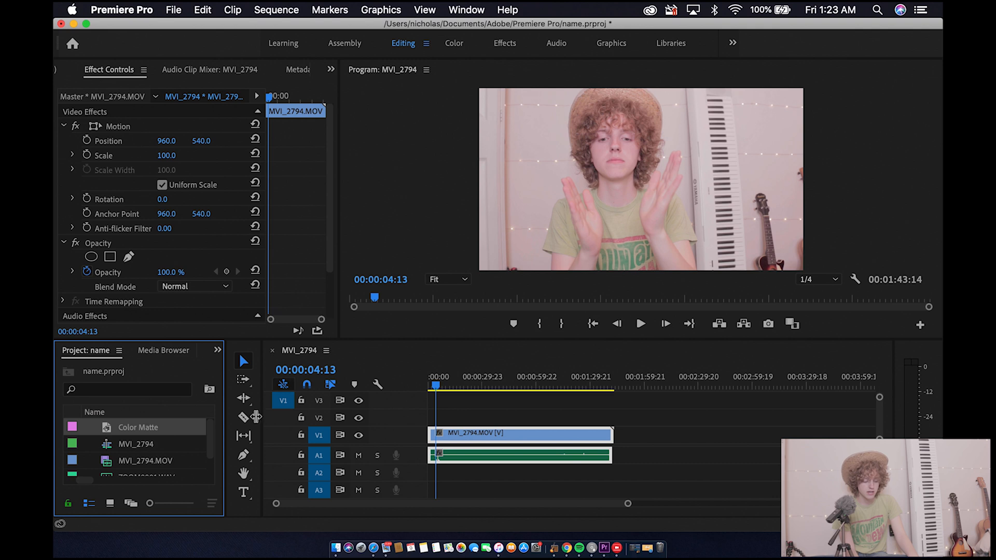
- Place the Color Matte on V2 beneath MVI_2794.MOV, moved up to V3, and reduce the video's Scale to 89
left_click_drag(131, 432, 438, 421)
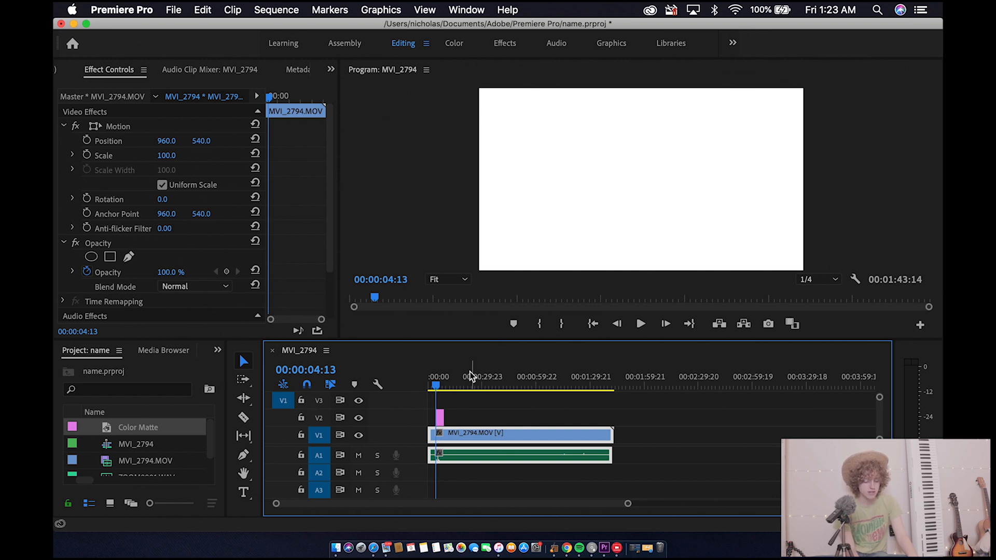
left_click_drag(458, 440, 460, 402)
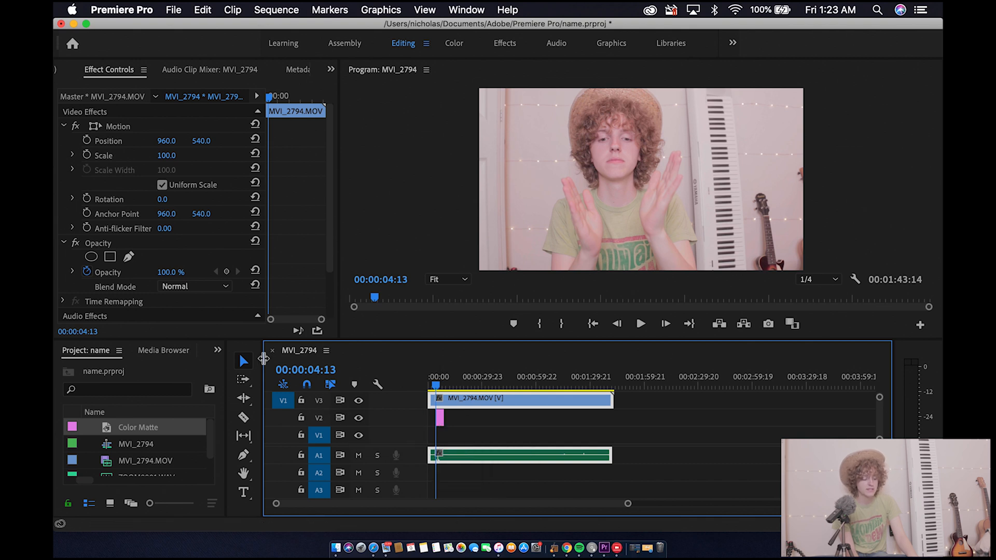
left_click_drag(173, 157, 176, 155)
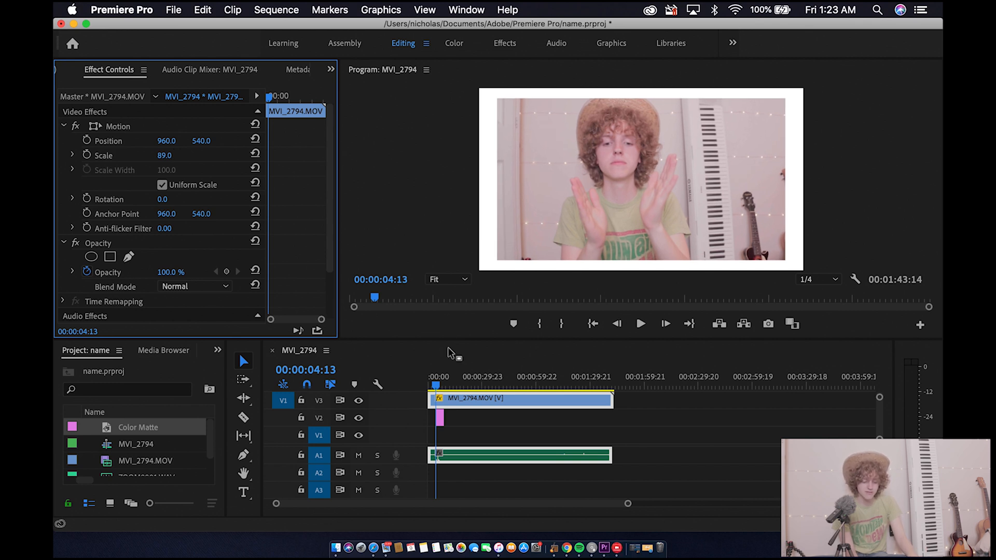
- Stretch the Color Matte to the video's full length, and shift the matte down to V1 and the video to V2
left_click(441, 424)
left_click_drag(439, 418, 614, 410)
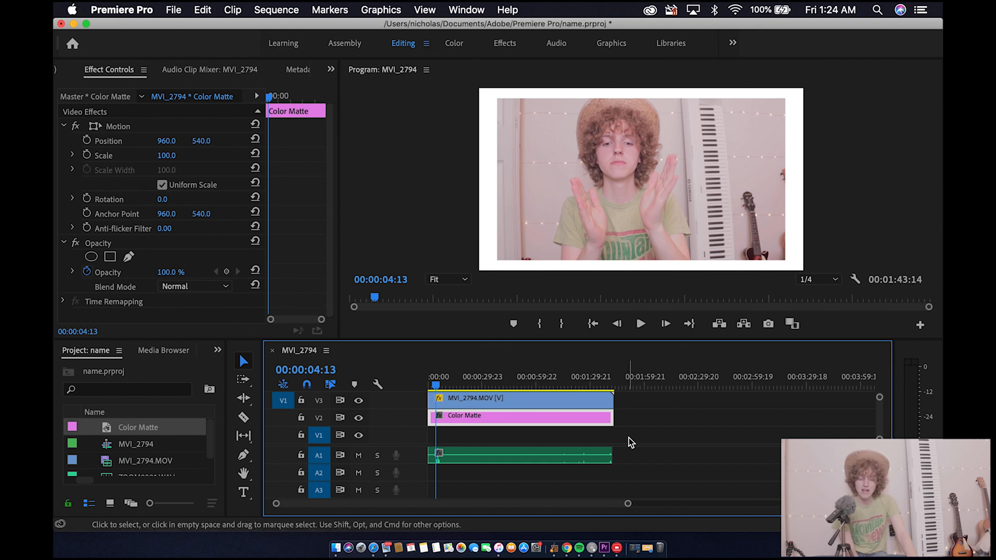
left_click(663, 400)
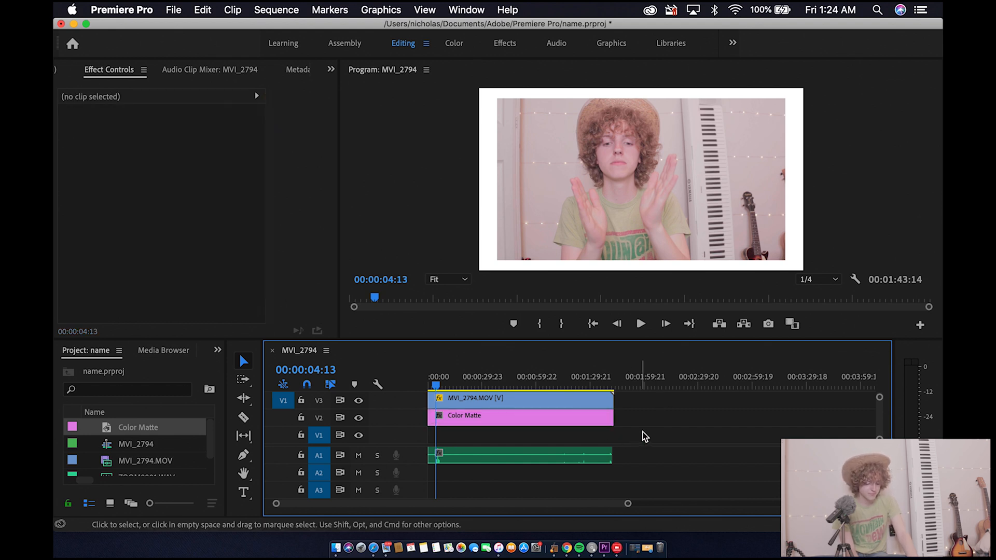
left_click_drag(522, 426, 524, 434)
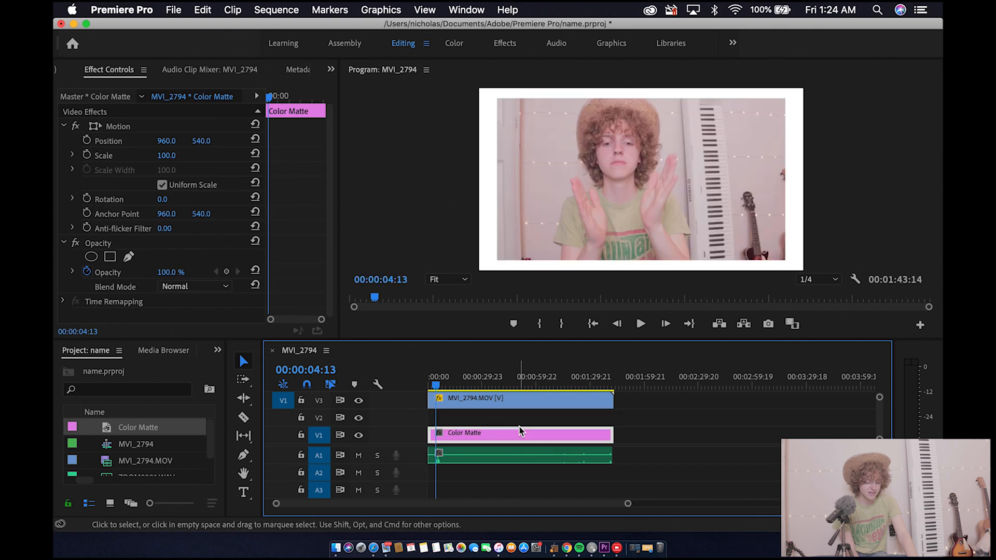
left_click_drag(519, 399, 519, 417)
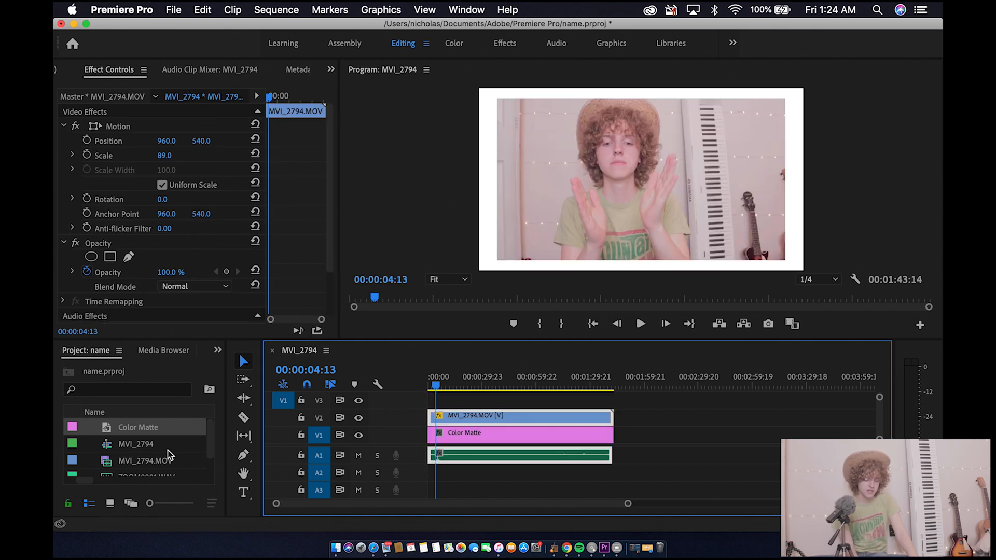
- Create a new adjustment layer in the project with its default video settings
scroll(166, 455, "down", 1)
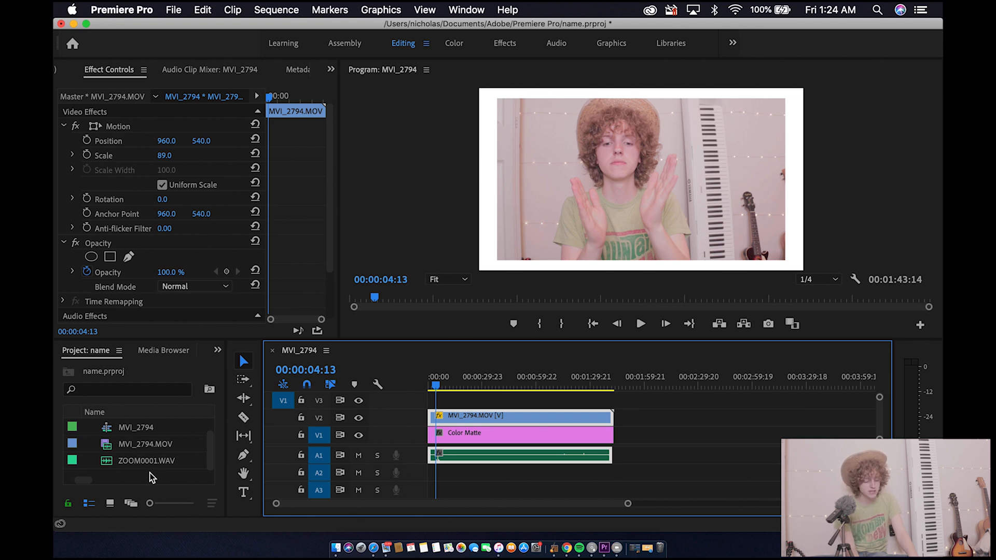
left_click(211, 456)
left_click_drag(211, 456, 212, 472)
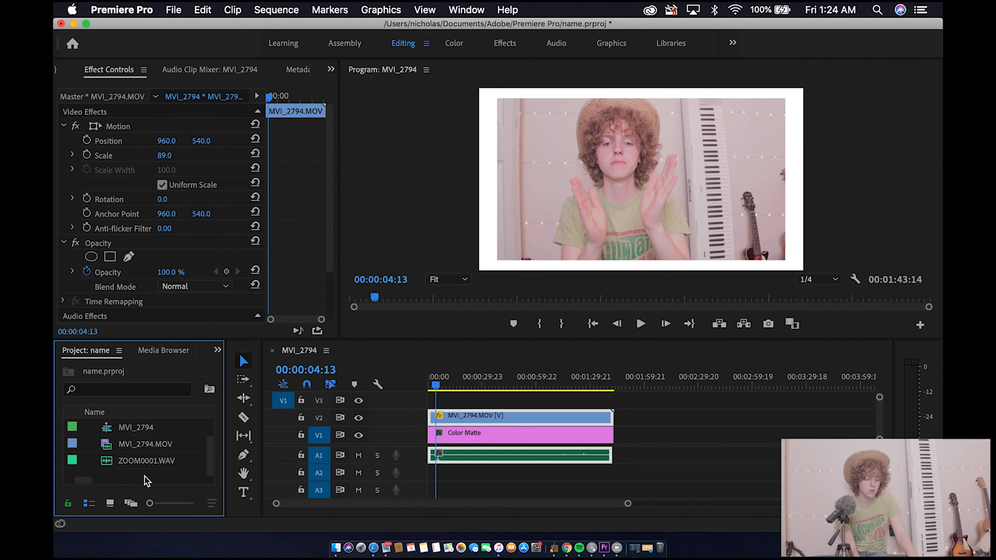
scroll(176, 478, "right", 3)
scroll(194, 432, "up", 1)
scroll(146, 445, "down", 1)
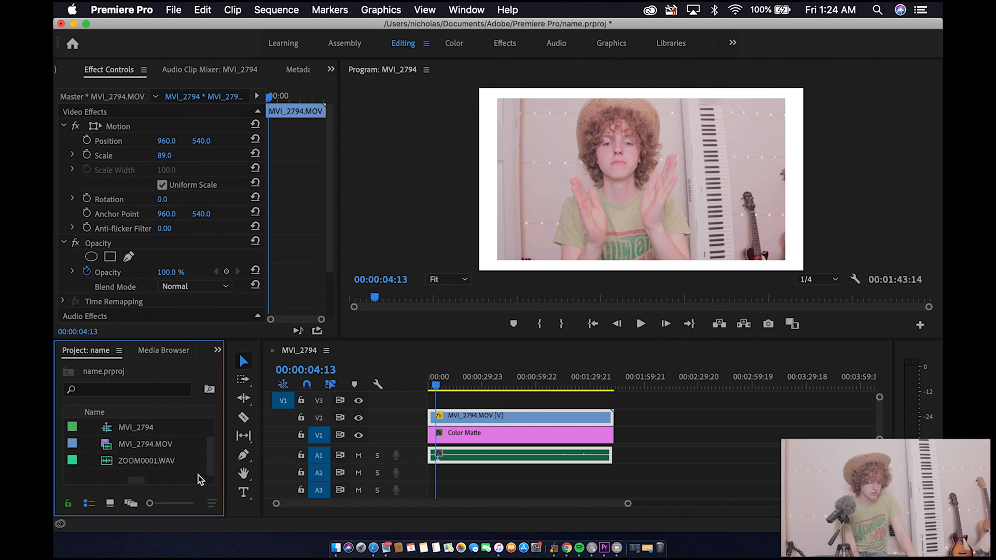
right_click(171, 474)
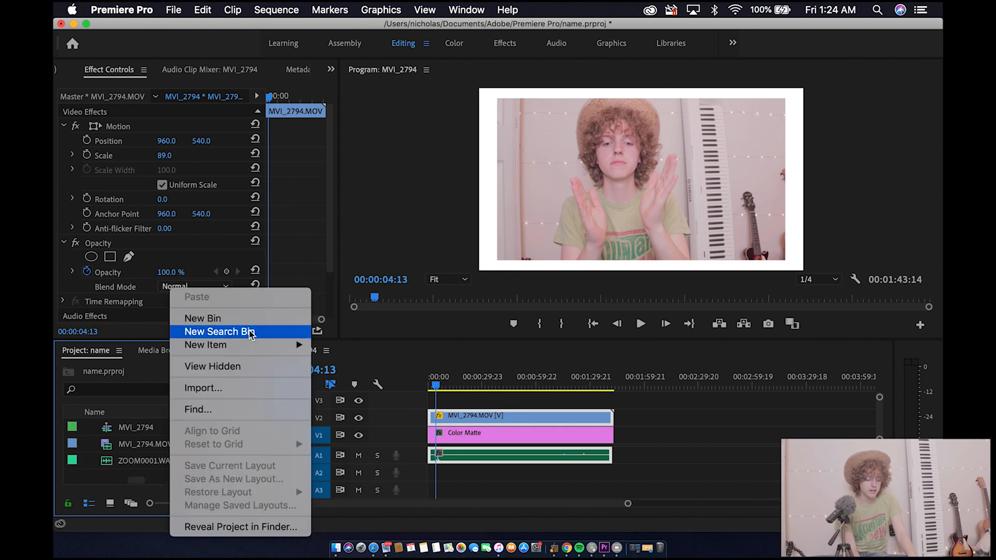
mouse_move(244, 347)
left_click(367, 384)
left_click(581, 330)
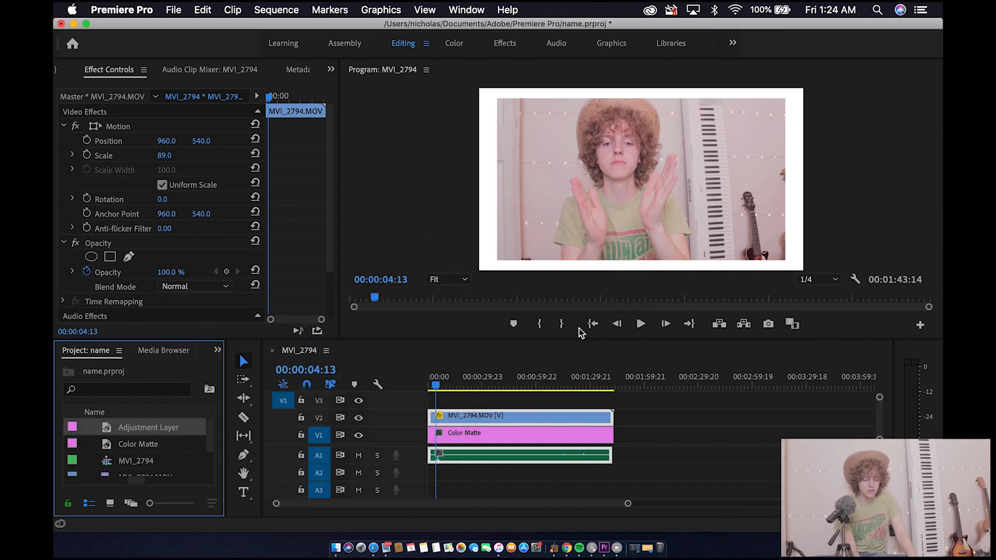
- Place the adjustment layer on V3 above the video and extend it to span the clip's full length
left_click_drag(151, 428, 611, 390)
double_click(441, 400)
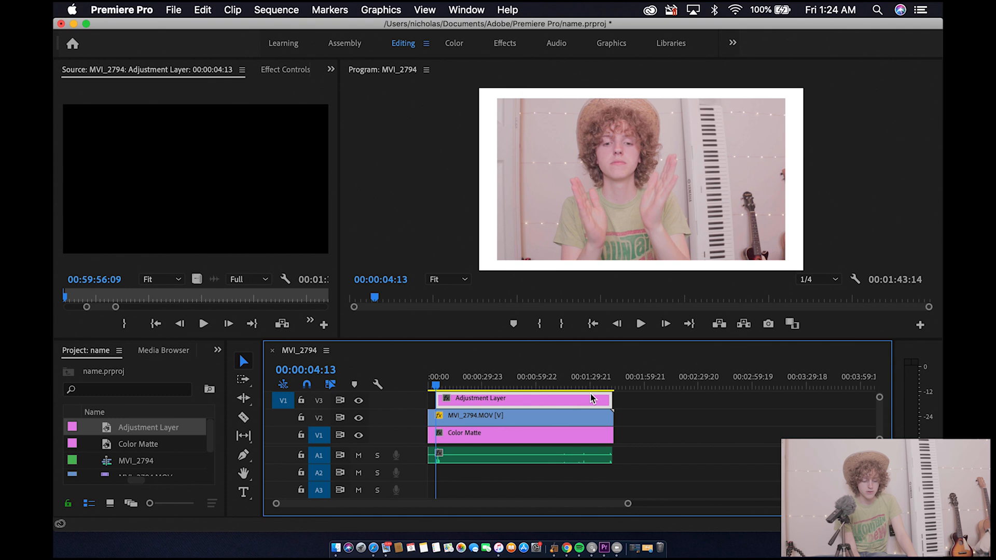
left_click_drag(614, 398, 614, 399)
left_click_drag(437, 398, 429, 398)
scroll(501, 440, "up", 5)
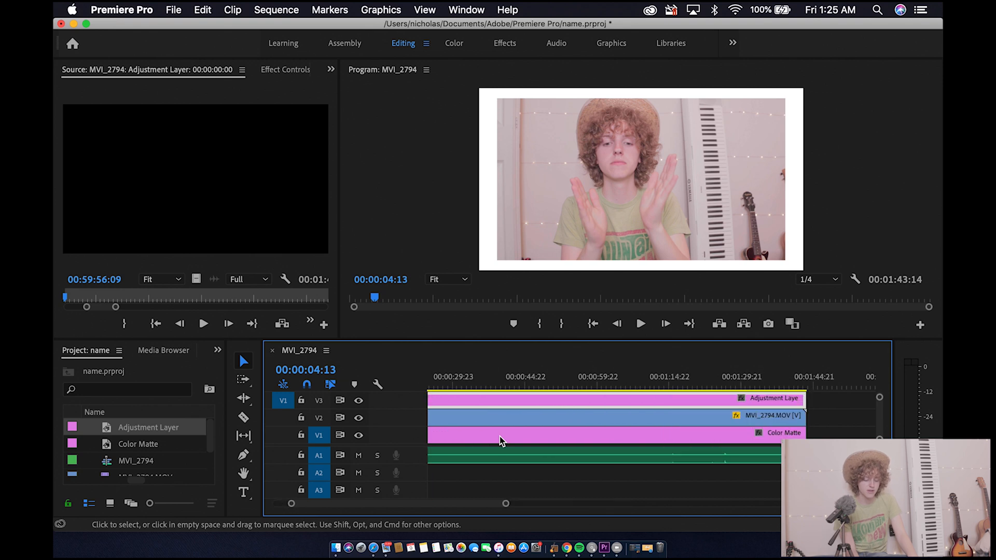
scroll(501, 441, "left", 4)
scroll(501, 440, "up", 1)
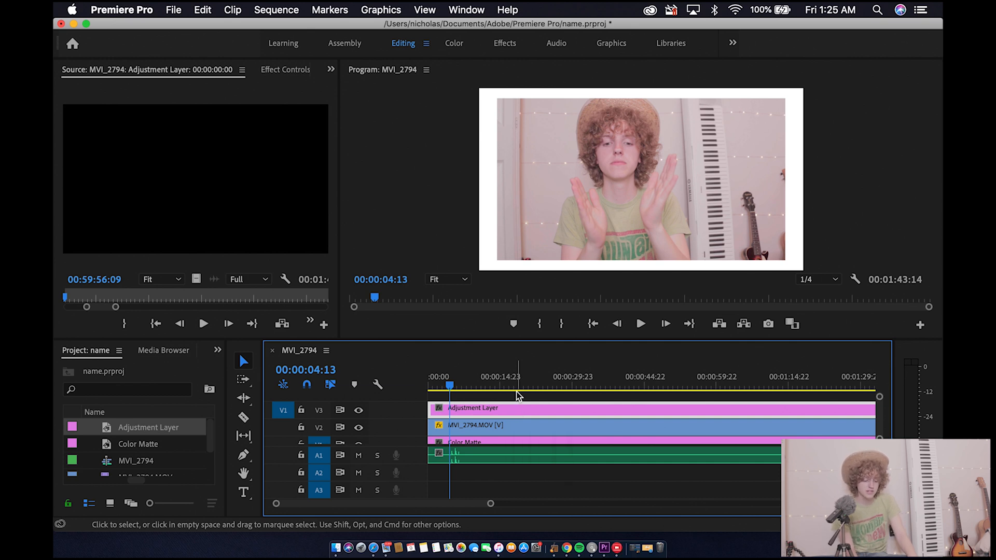
- Switch to the Color workspace and examine the adjustment layer's Basic Correction and Creative settings in Lumetri Color, browsing the preset looks
left_click(455, 44)
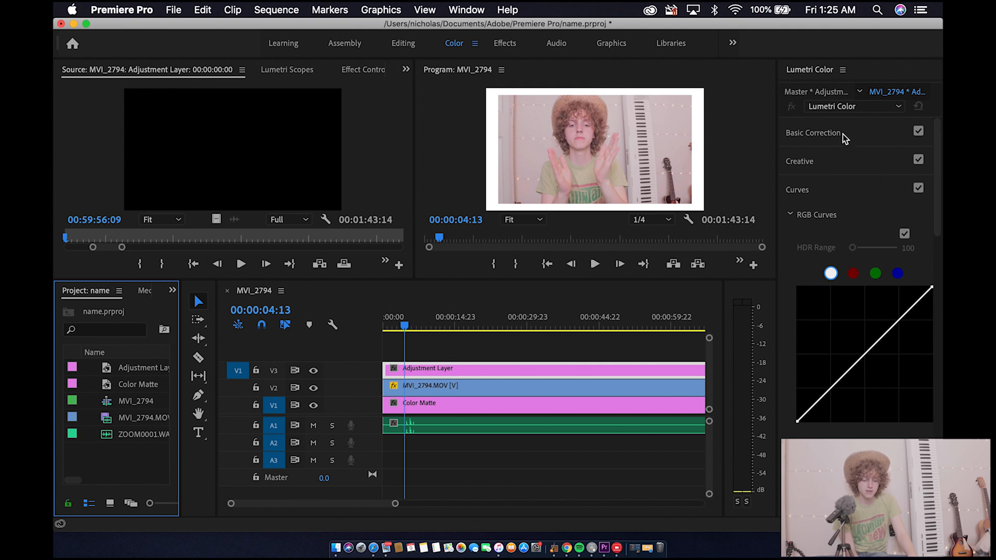
left_click(834, 135)
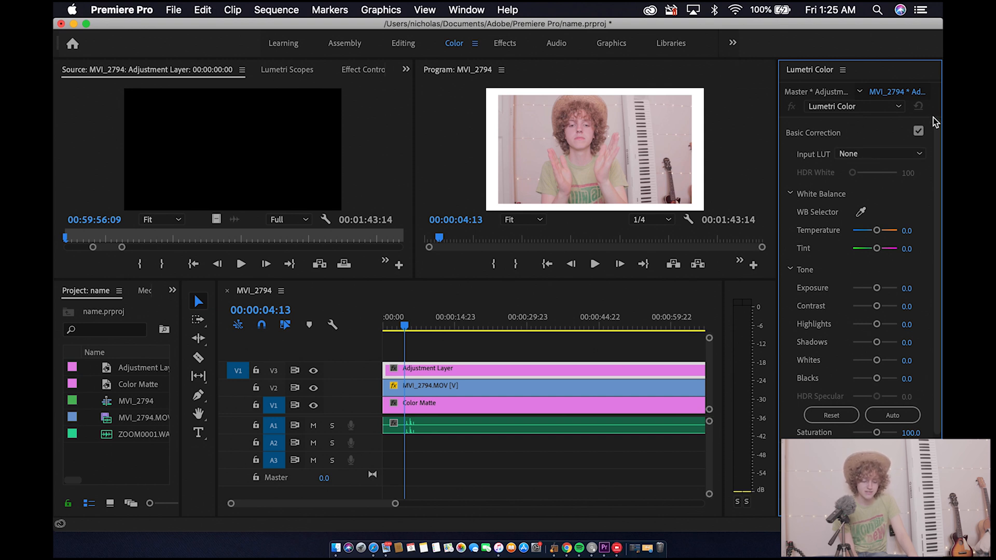
scroll(837, 377, "down", 10)
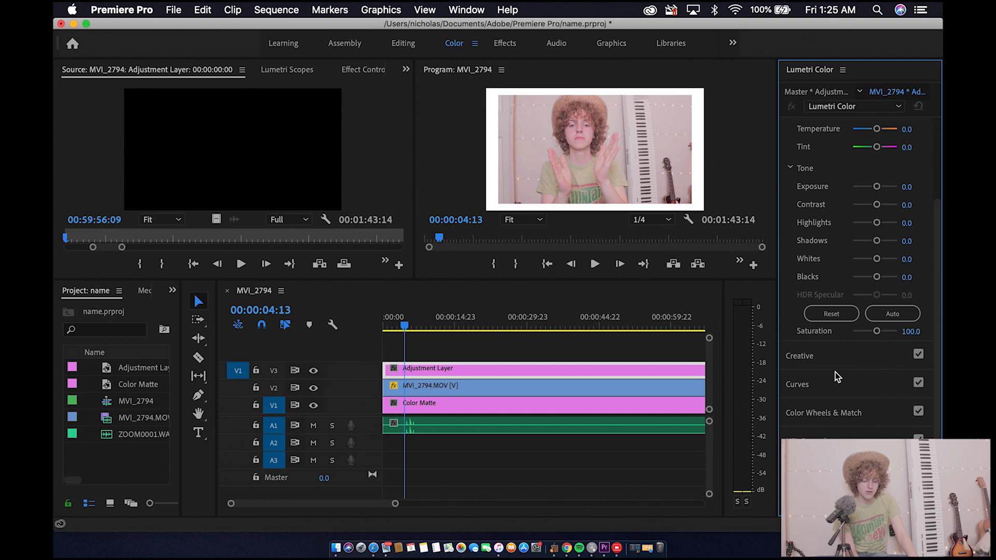
scroll(853, 249, "up", 2)
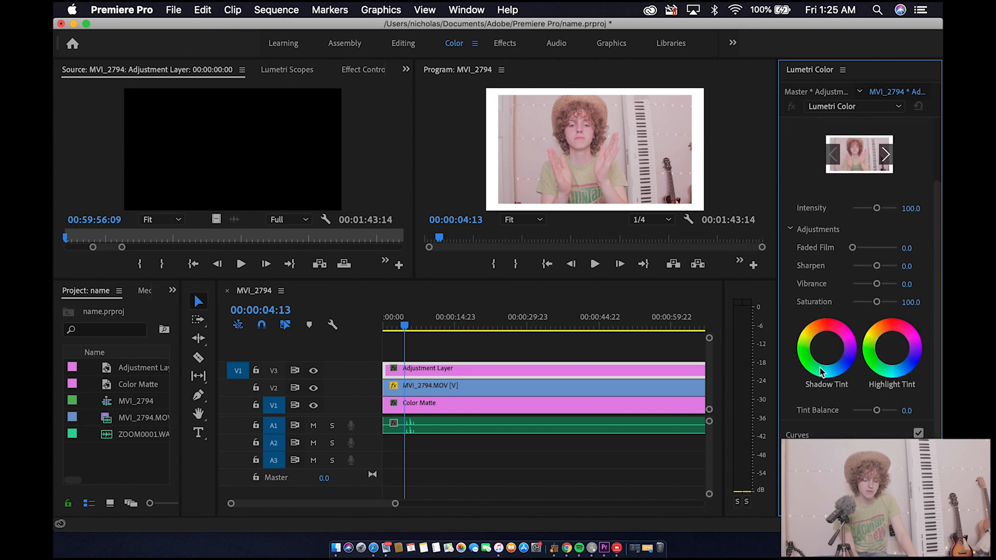
scroll(869, 207, "up", 3)
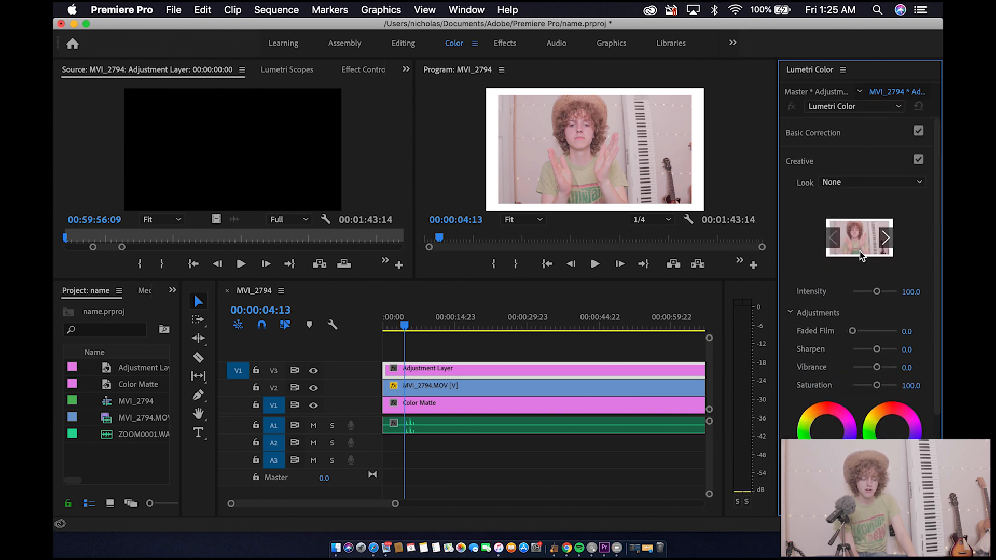
left_click(888, 239)
left_click(920, 239)
left_click(920, 238)
left_click(920, 239)
scroll(840, 343, "down", 10)
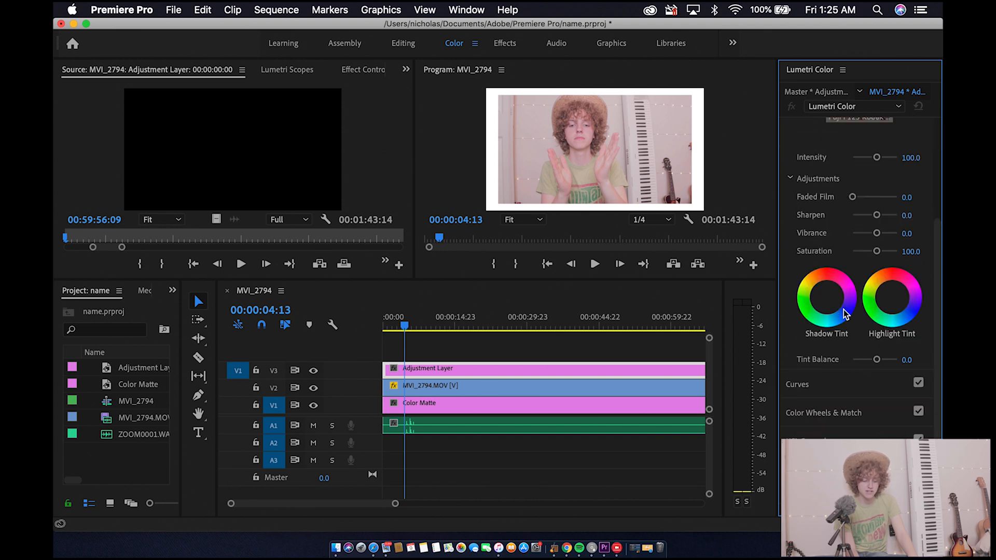
- Shape the adjustment layer's white RGB curve into a gentle S, lowering a shadow point and raising a highlight point
scroll(827, 384, "up", 4)
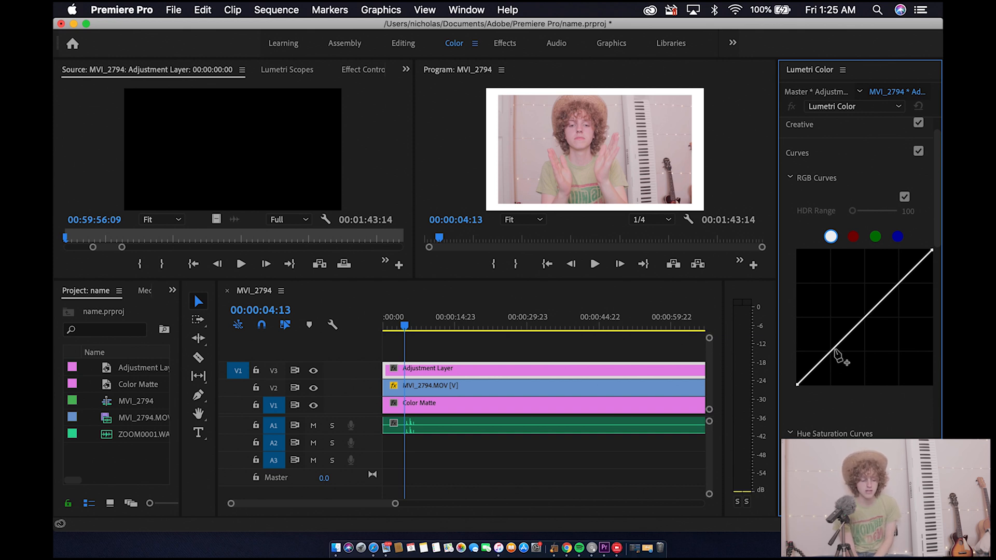
left_click_drag(835, 350, 836, 361)
left_click_drag(893, 289, 897, 285)
mouse_move(835, 360)
left_mouse_down()
mouse_move(850, 348)
mouse_move(843, 342)
left_mouse_up()
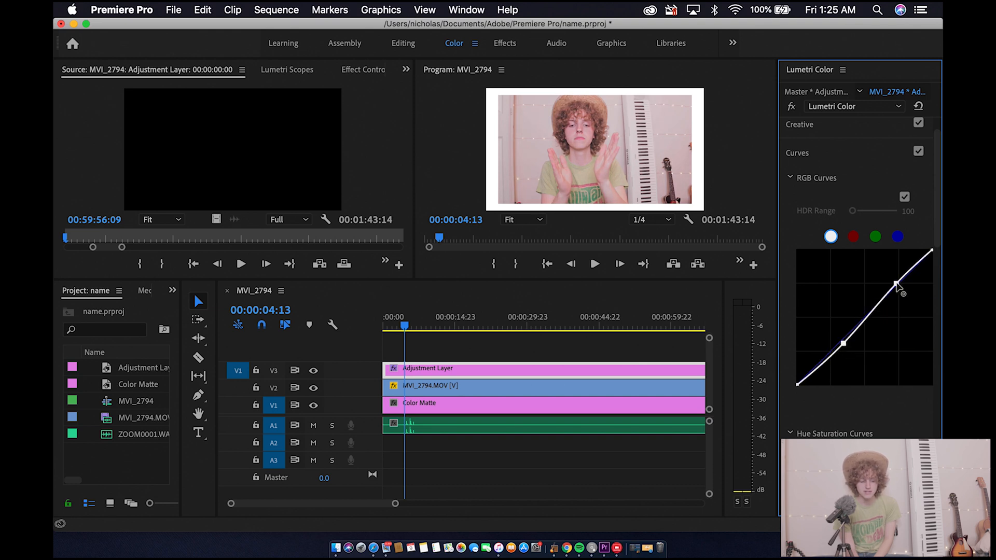
left_click_drag(896, 284, 895, 284)
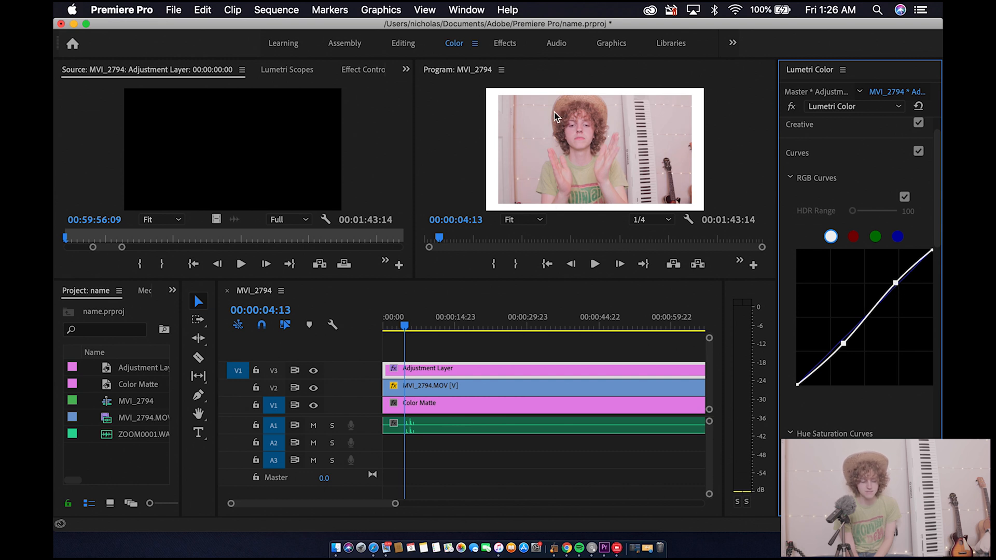
- Compare the image with and without the Curves adjustment, leaving Curves disabled, and look through the hue and saturation curves
left_click(917, 155)
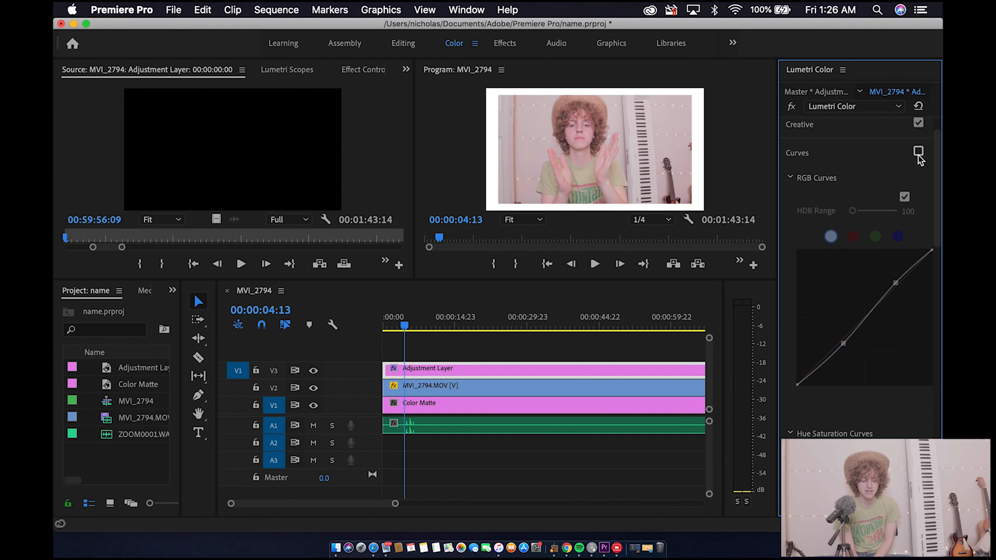
left_click(917, 153)
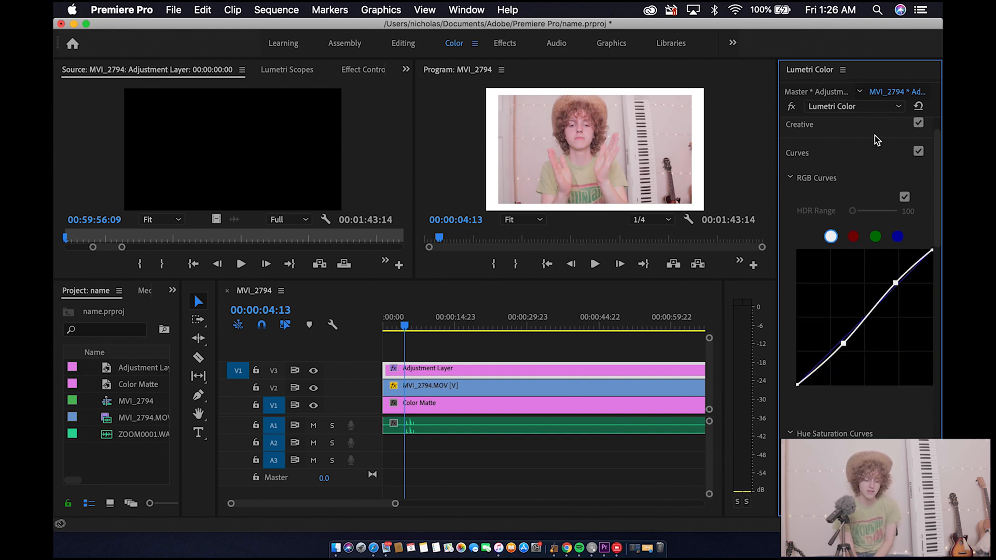
left_click(918, 152)
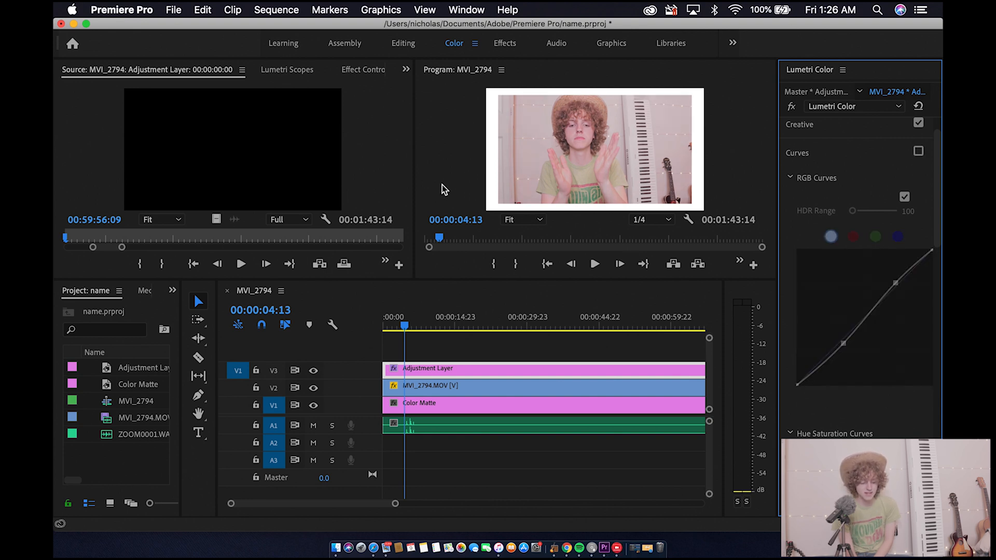
scroll(831, 268, "down", 15)
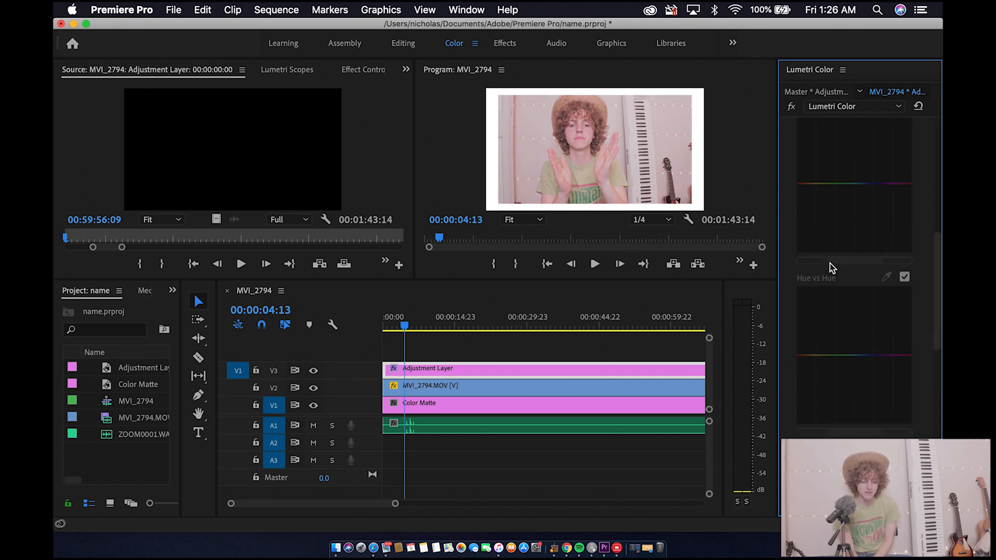
scroll(831, 267, "down", 1)
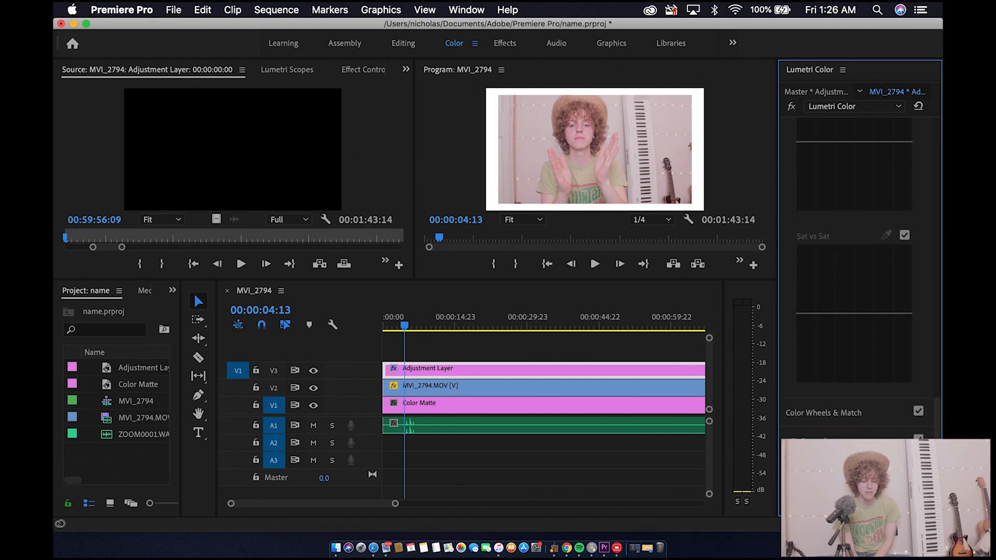
scroll(887, 318, "up", 15)
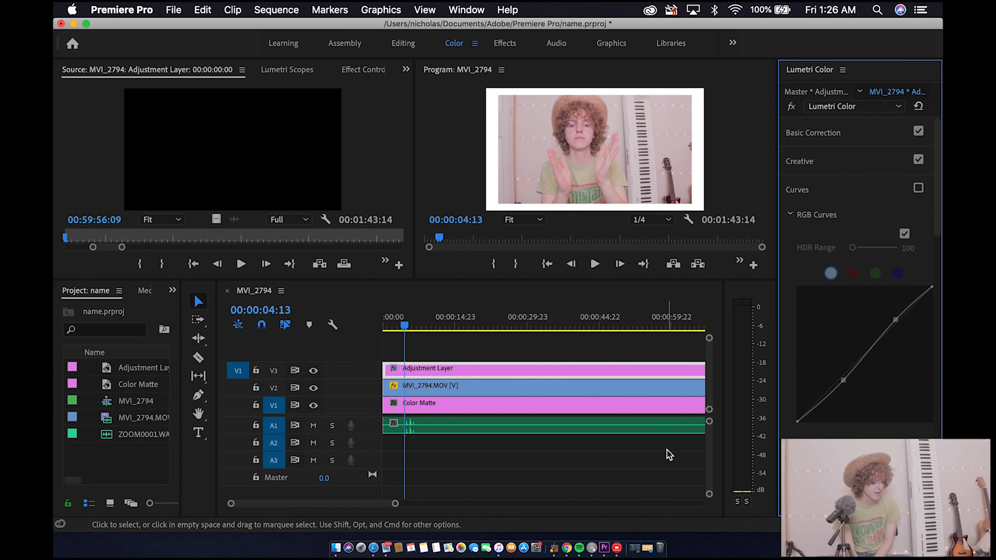
- Delete the adjustment layer from V3 and return to the Editing workspace
left_click(487, 374)
key("Delete")
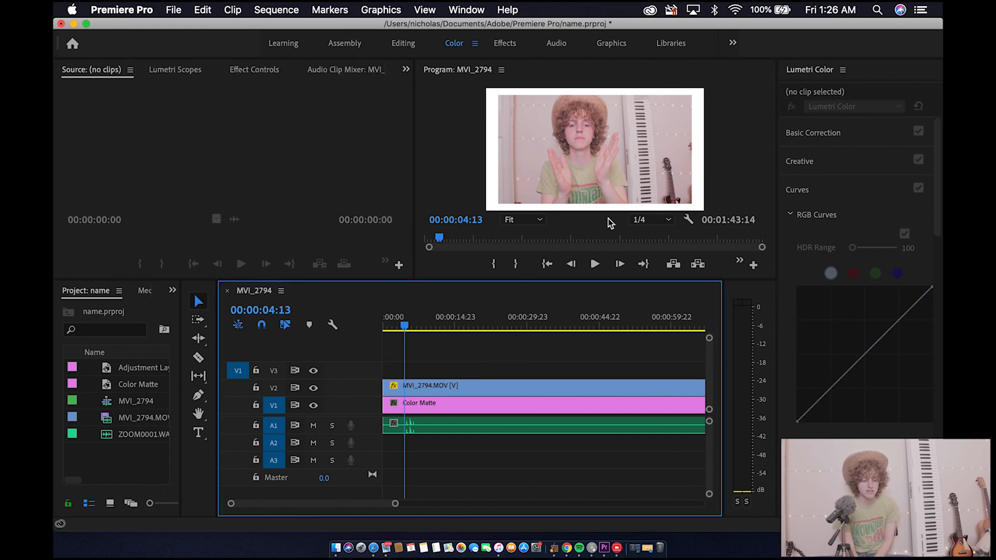
left_click(410, 44)
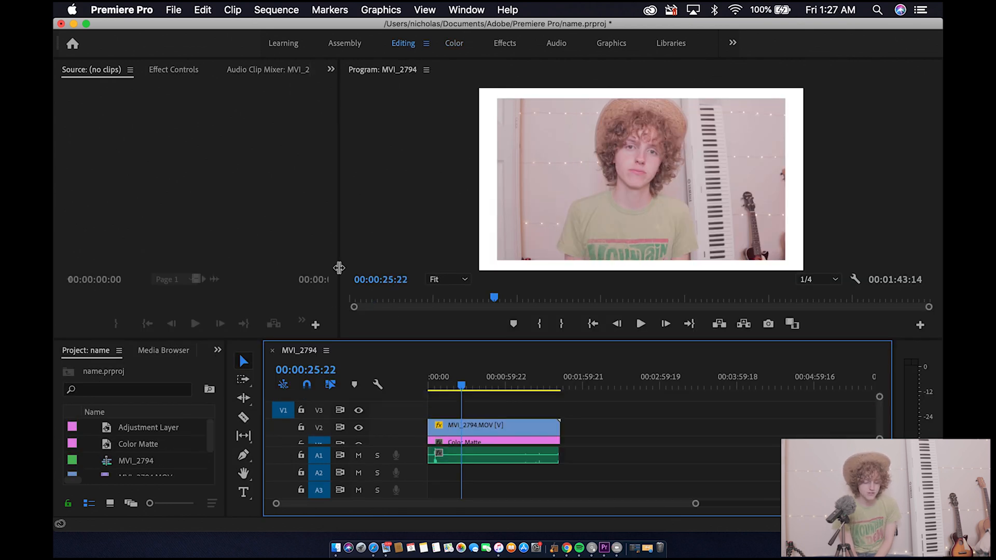
- Reduce the height of the monitor panels to give the project and timeline panels more room, and slightly widen the project panel
left_click(338, 266)
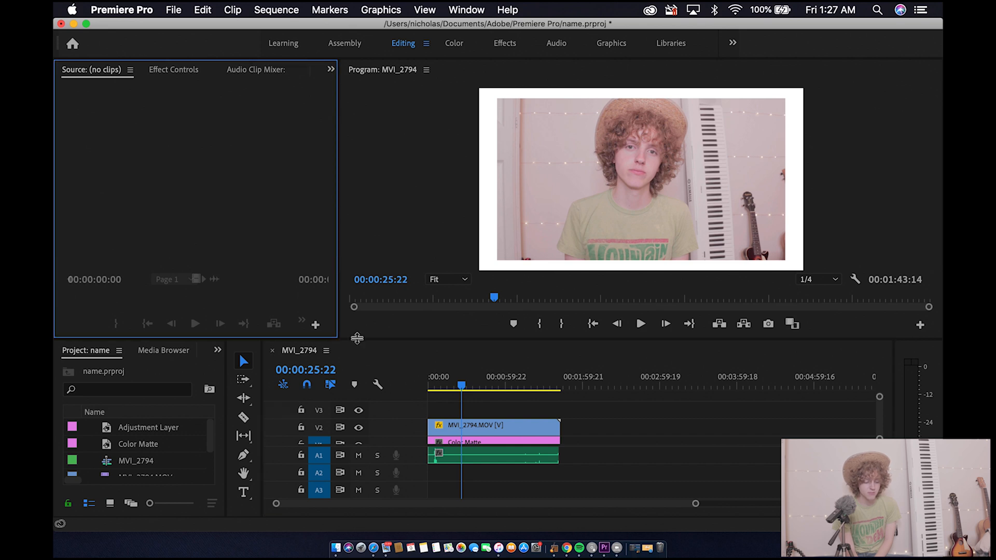
left_click_drag(356, 338, 364, 295)
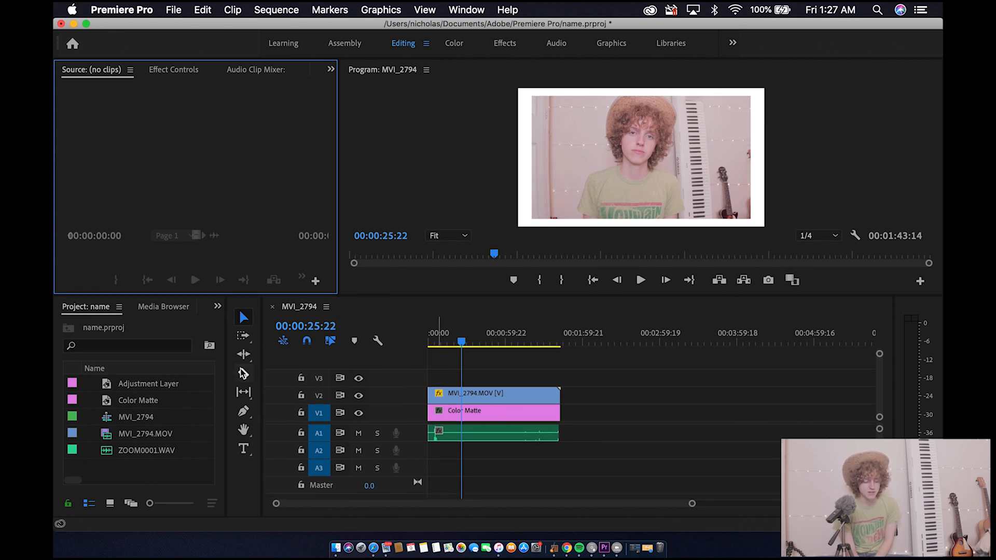
left_click_drag(226, 369, 399, 368)
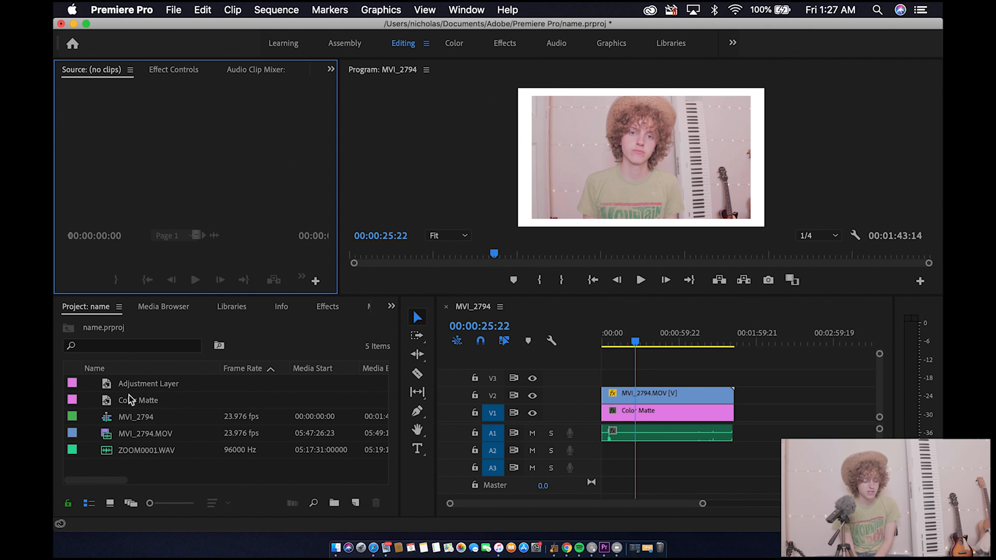
left_click_drag(435, 365, 253, 369)
left_click_drag(391, 295, 391, 308)
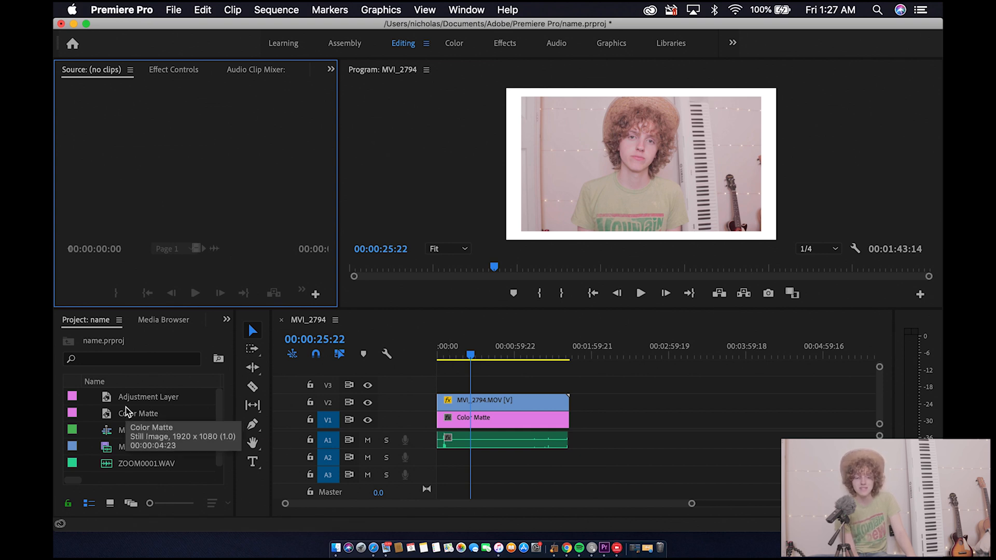
- Draw a text box over the upper middle of the video frame at 00:00:25:22 and enter "text"
scroll(606, 379, "up", 5)
scroll(605, 378, "left", 10)
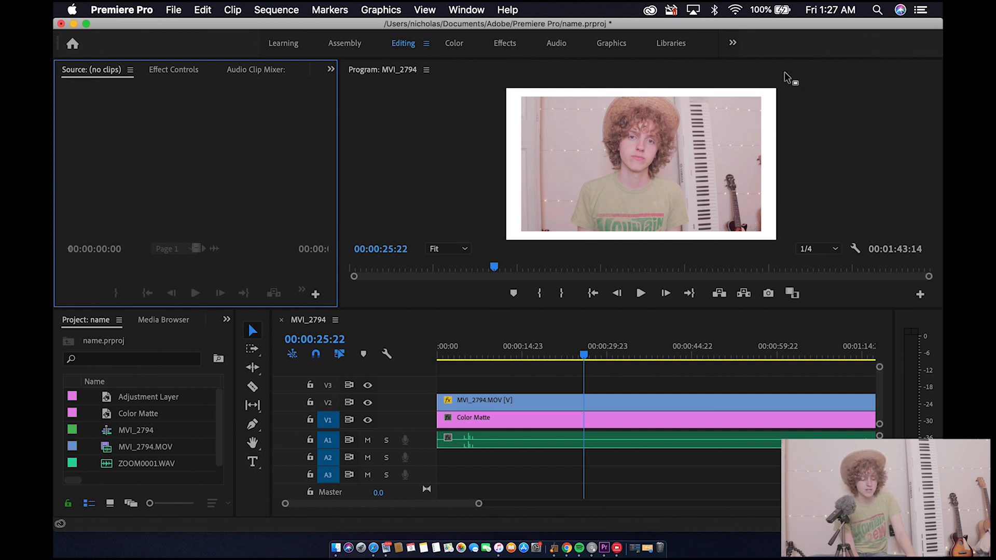
left_click(255, 466)
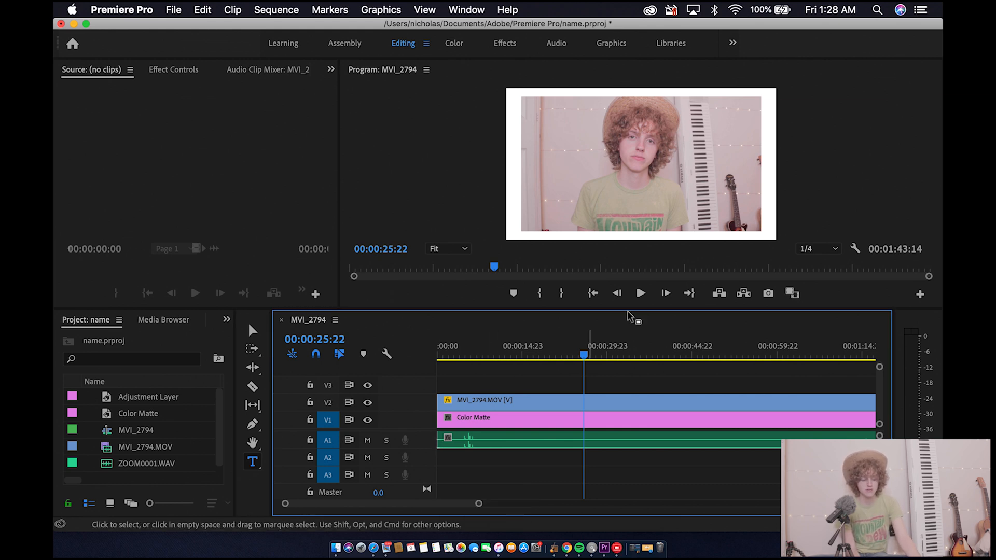
key("super+s")
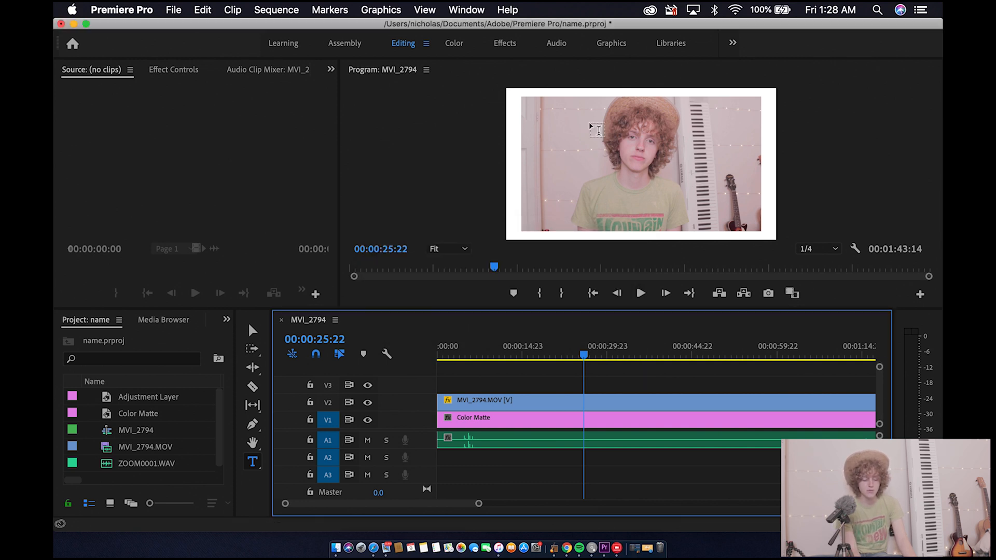
left_click_drag(589, 126, 727, 186)
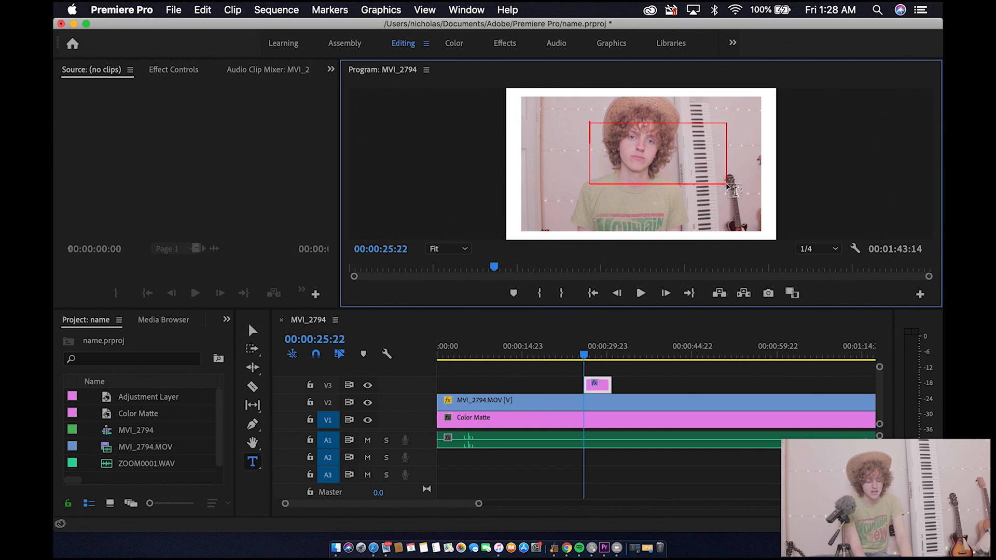
type("text")
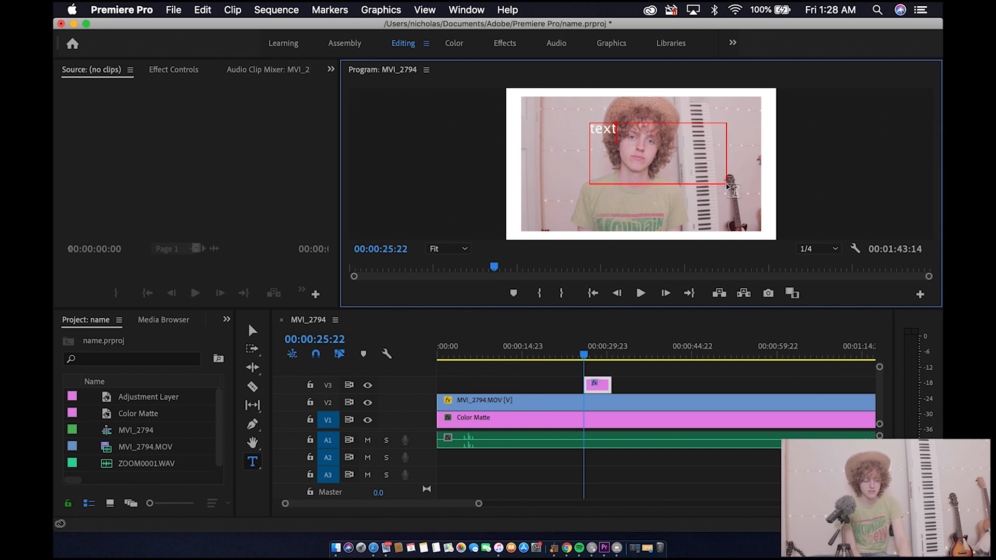
- Select all the words in the text box and centre-align them through the Source Text settings in Effect Controls
left_click(166, 69)
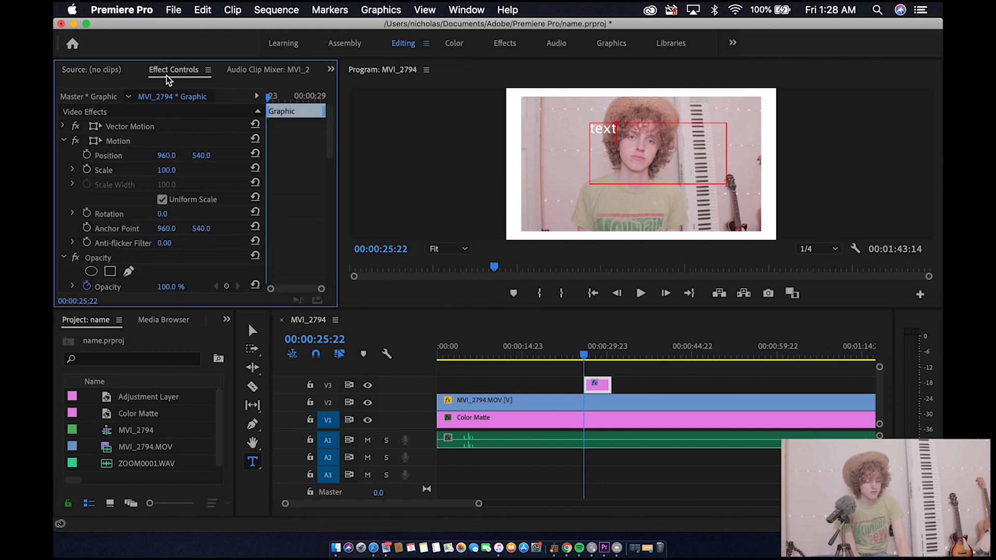
left_click_drag(631, 128, 585, 126)
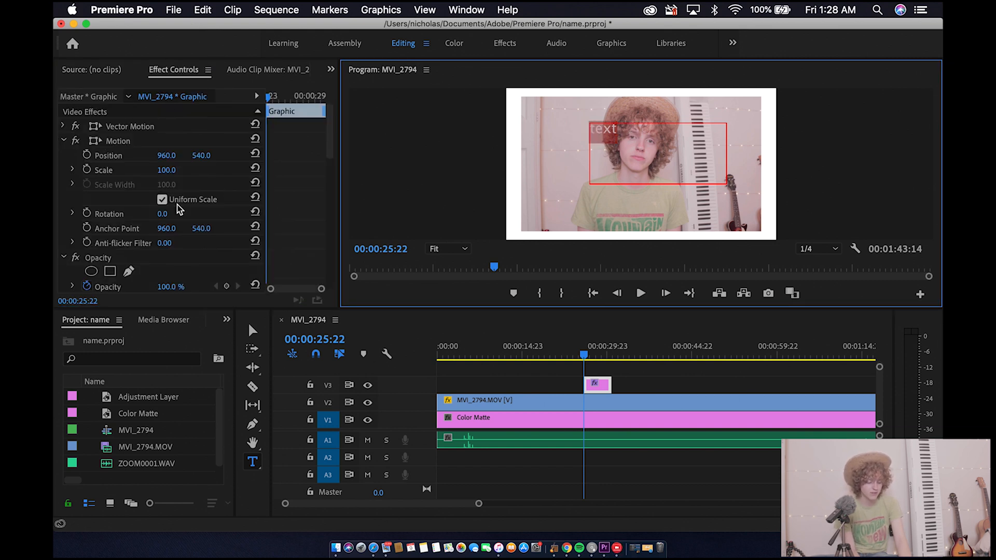
scroll(179, 208, "down", 5)
scroll(179, 207, "down", 3)
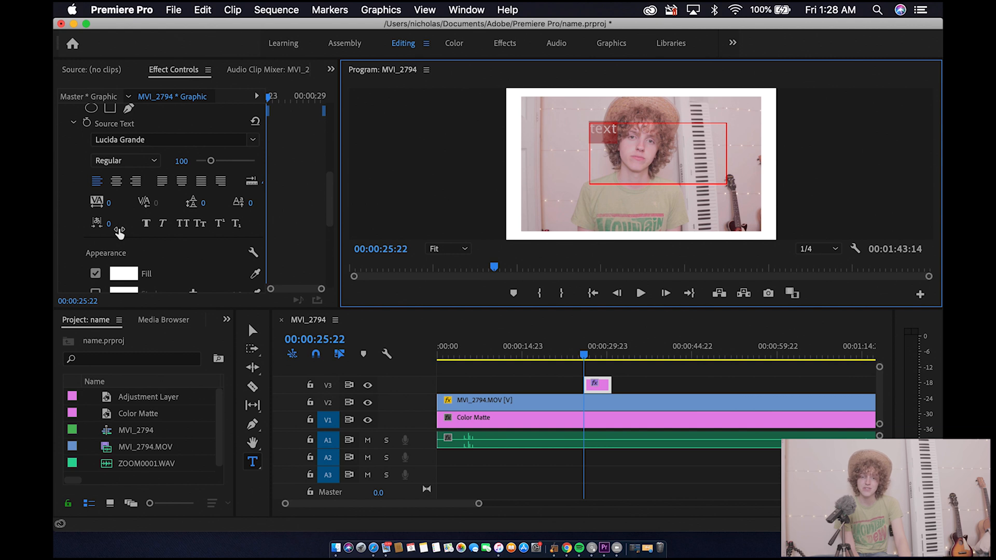
scroll(117, 264, "down", 4)
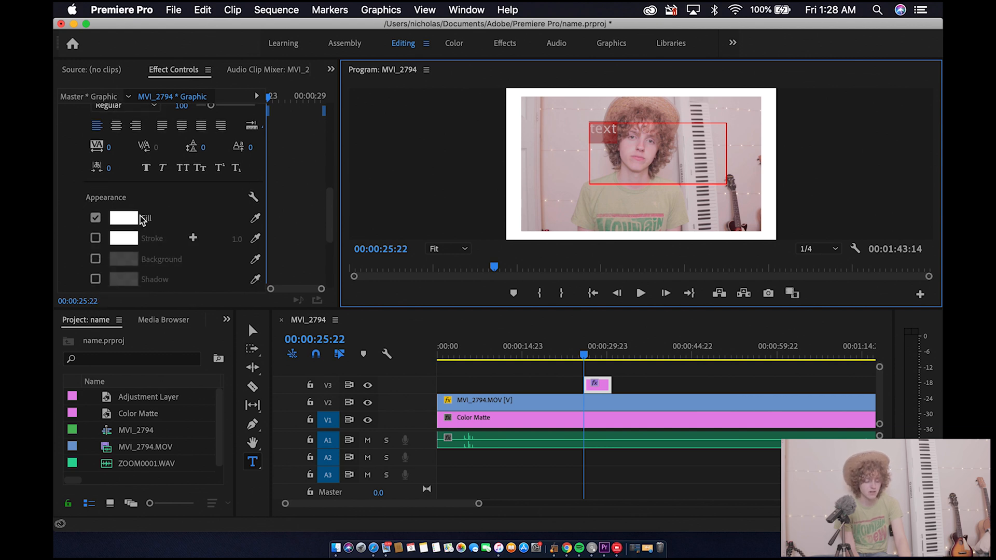
scroll(138, 247, "up", 4)
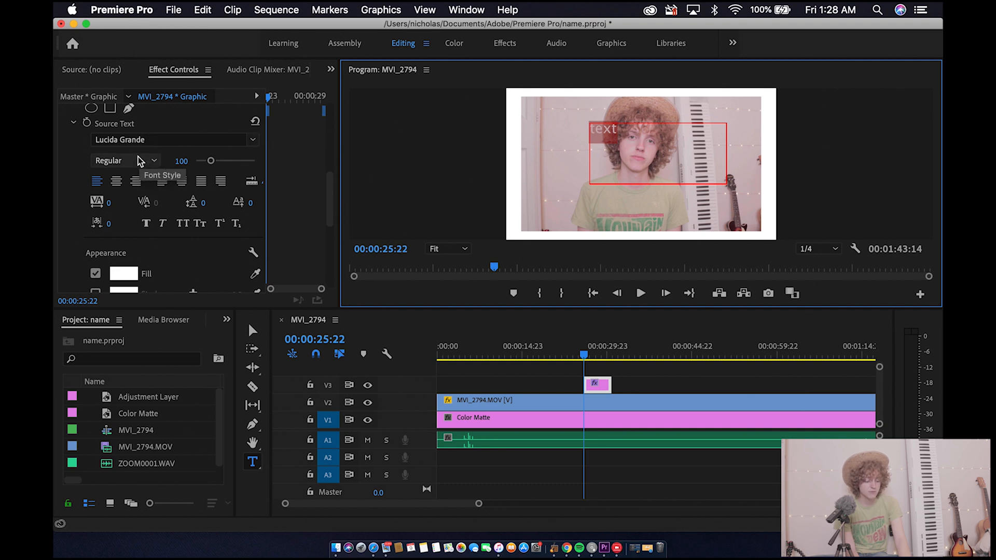
left_click(118, 181)
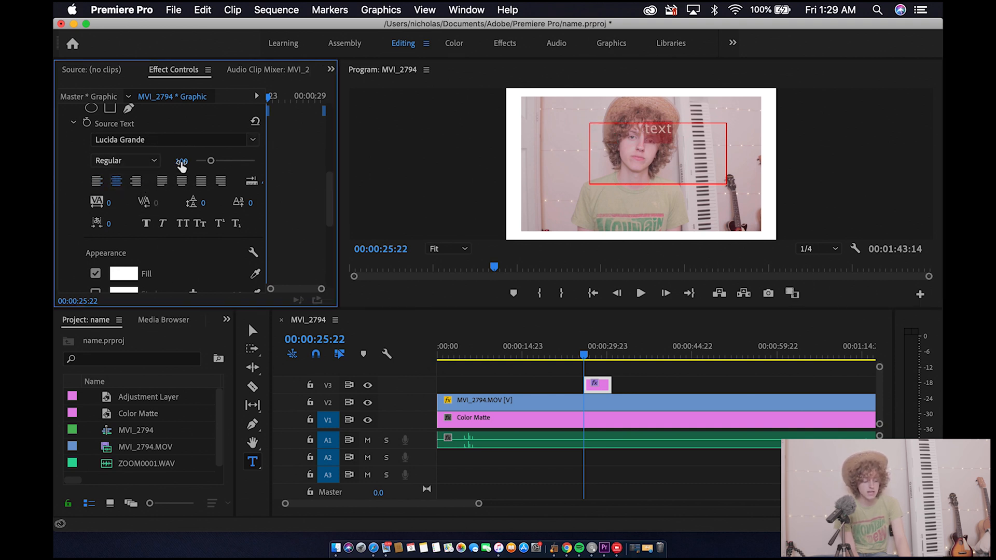
scroll(182, 166, "up", 3)
scroll(182, 167, "up", 6)
scroll(182, 169, "down", 7)
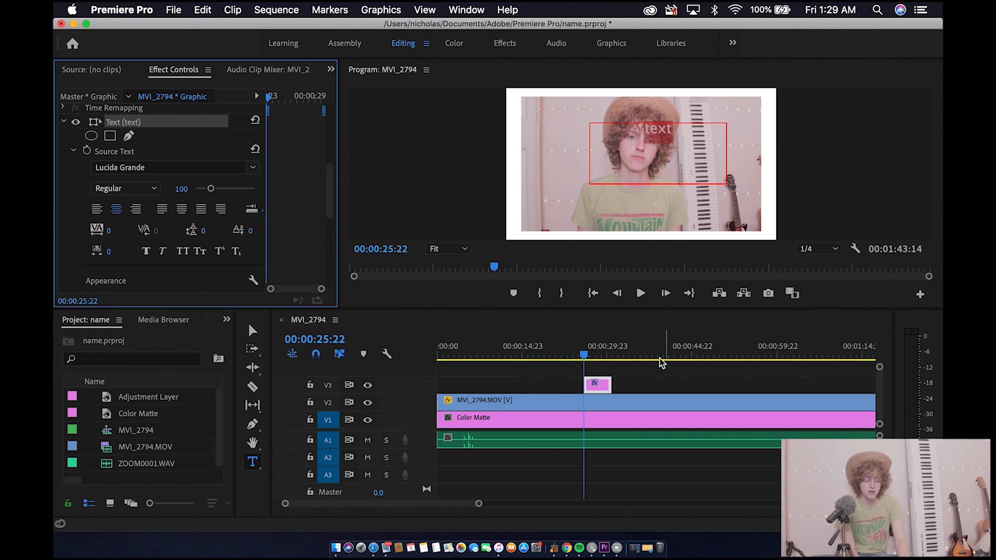
- Move the text clip on V3 to start at about 00:00:33 and split it in the middle
left_click(595, 354)
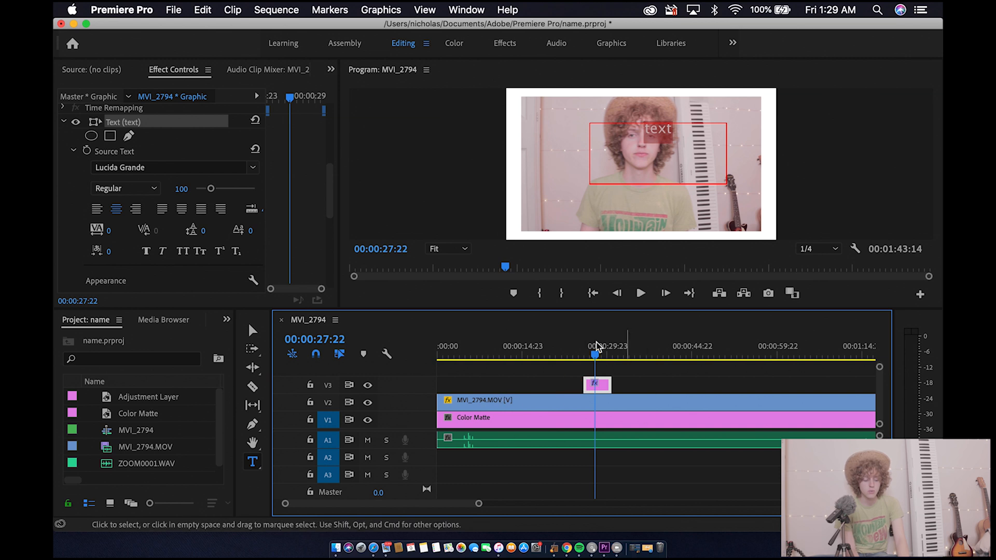
left_click_drag(601, 384, 643, 389)
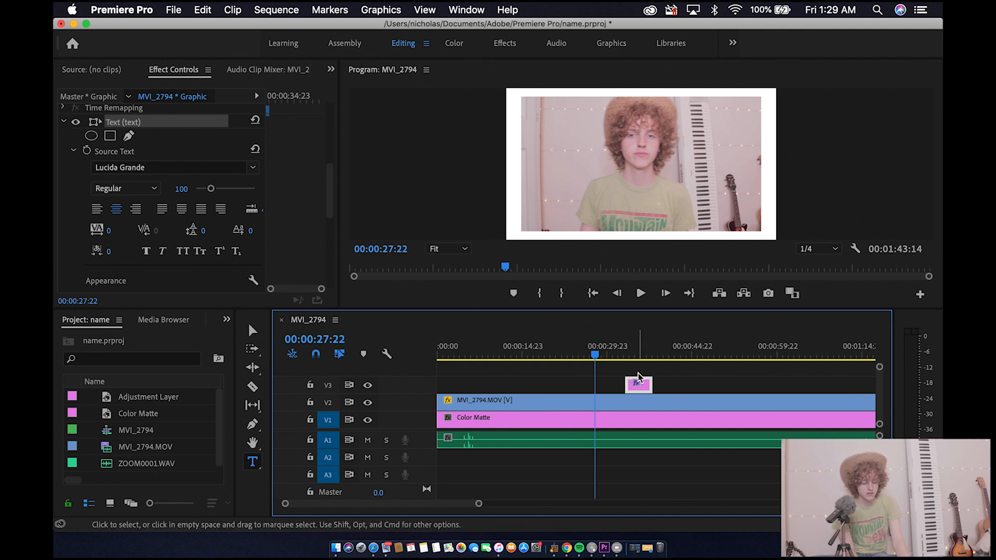
key("c")
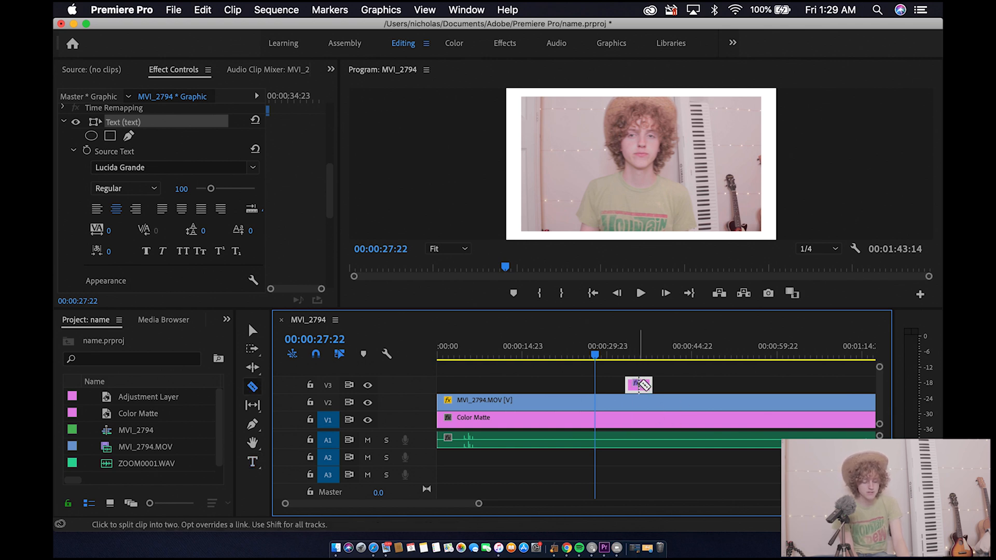
left_click(639, 386)
- Shift the second text piece to about 00:00:53 and extend the first piece to run from about 00:00:22 to 00:00:45
key("v")
left_click_drag(646, 384, 748, 385)
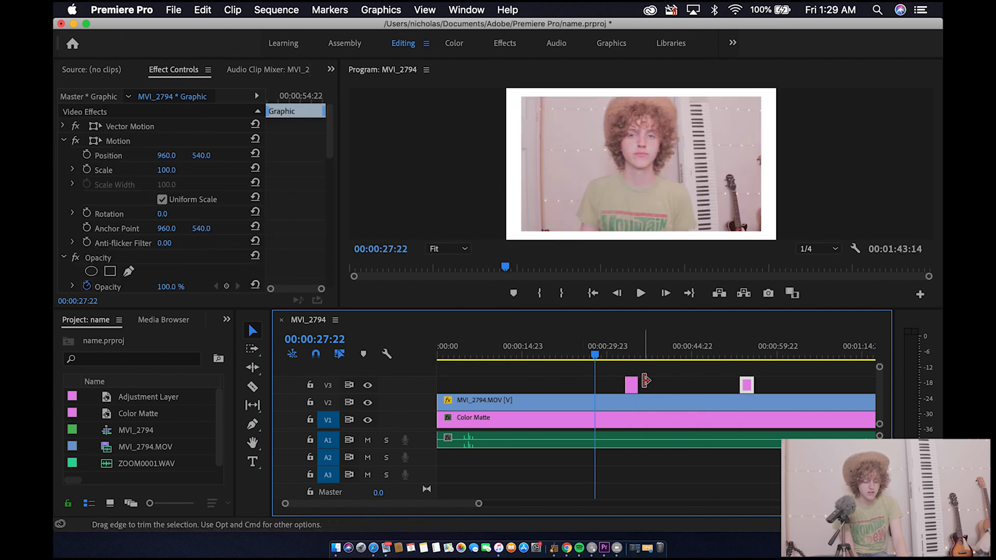
left_click_drag(642, 385, 559, 383)
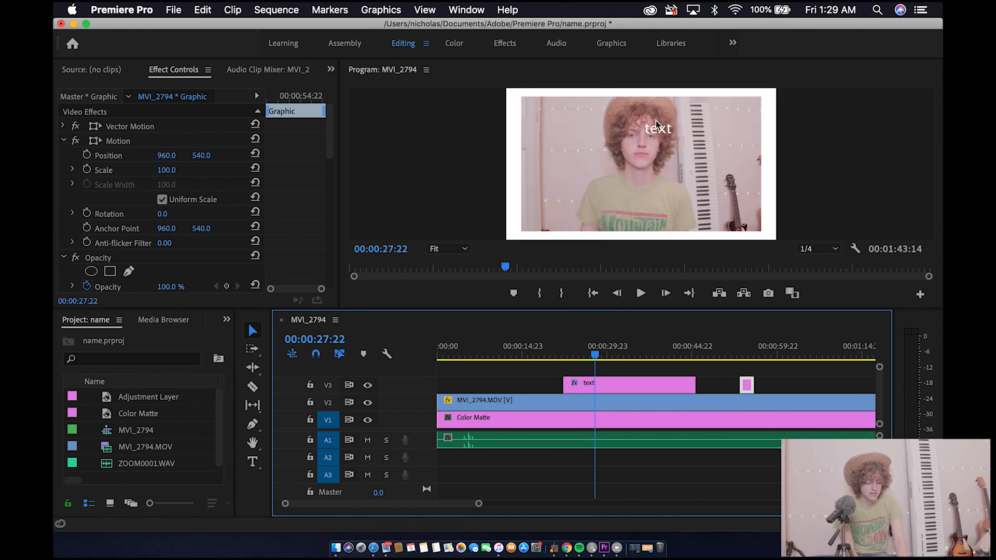
- Reposition the text within the video frame using the Selection tool
left_click(251, 332)
left_click(663, 131)
mouse_move(702, 158)
left_mouse_down()
mouse_move(729, 148)
mouse_move(689, 143)
mouse_move(698, 146)
left_mouse_up()
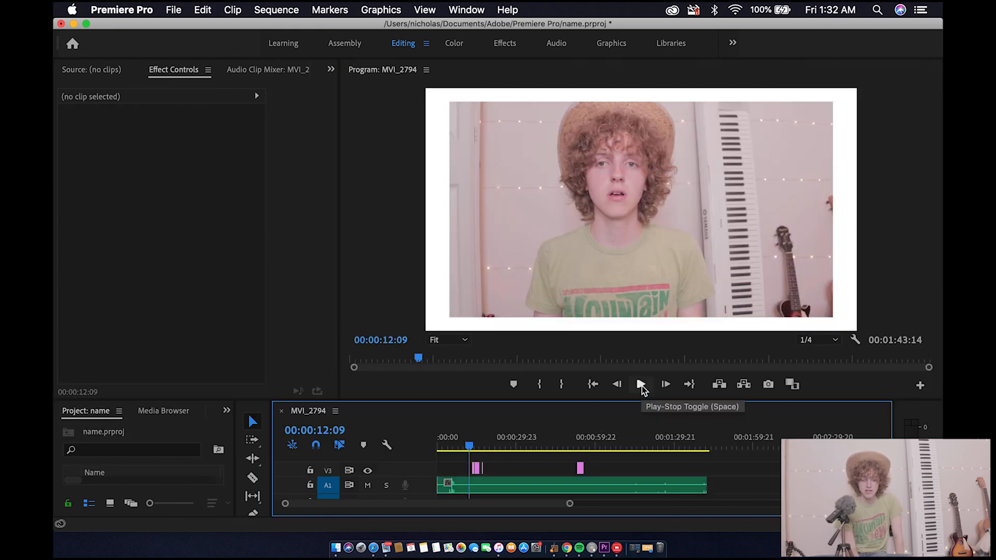
- Play back the part of the sequence with the text title from 00:00:12:09
left_click(640, 385)
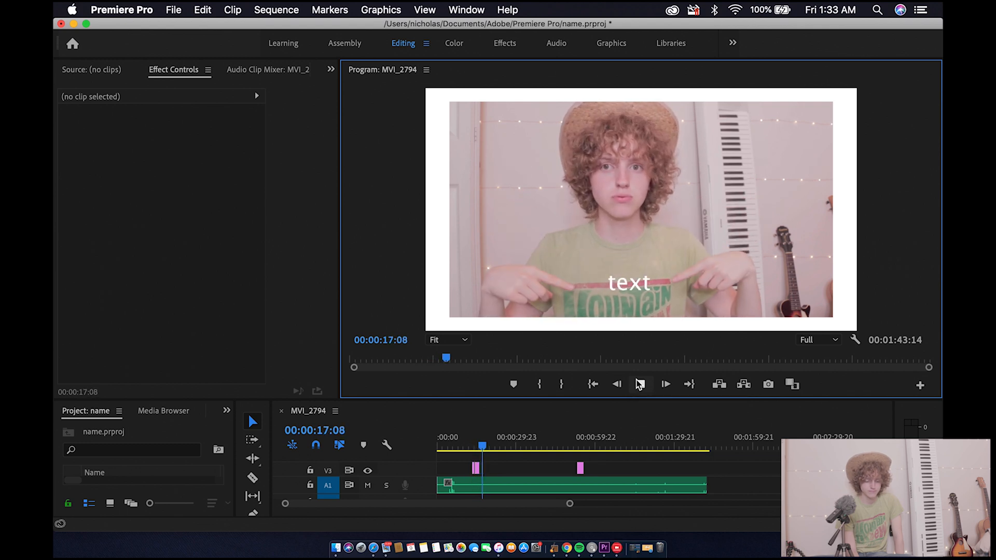
left_click(640, 384)
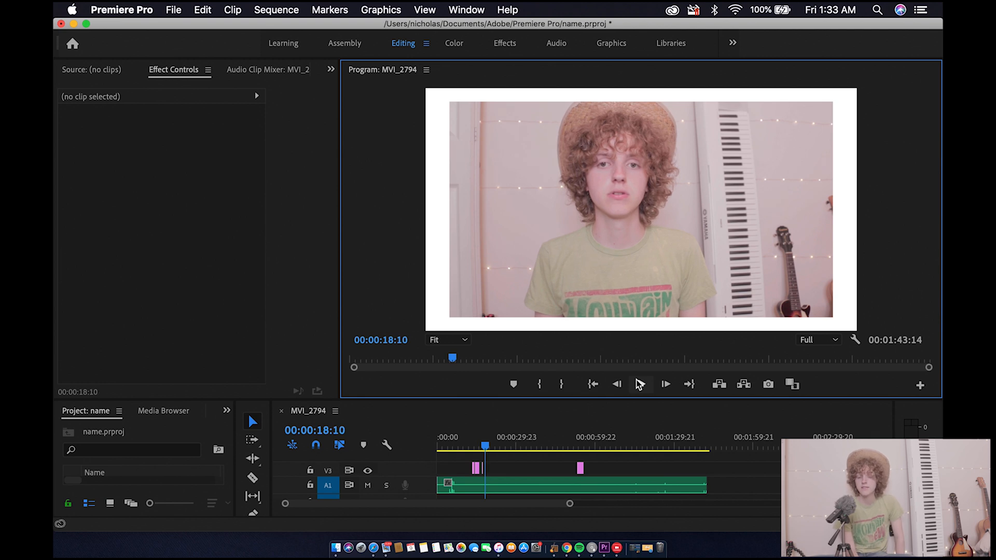
- Set the Program monitor's playback resolution to 1/4 and make the timeline panel taller
left_click(831, 341)
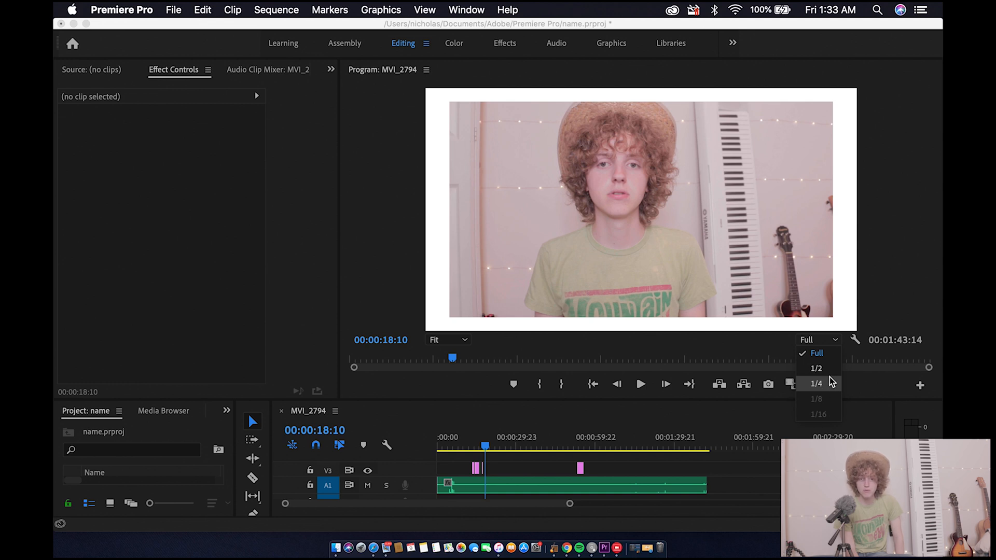
left_click(816, 383)
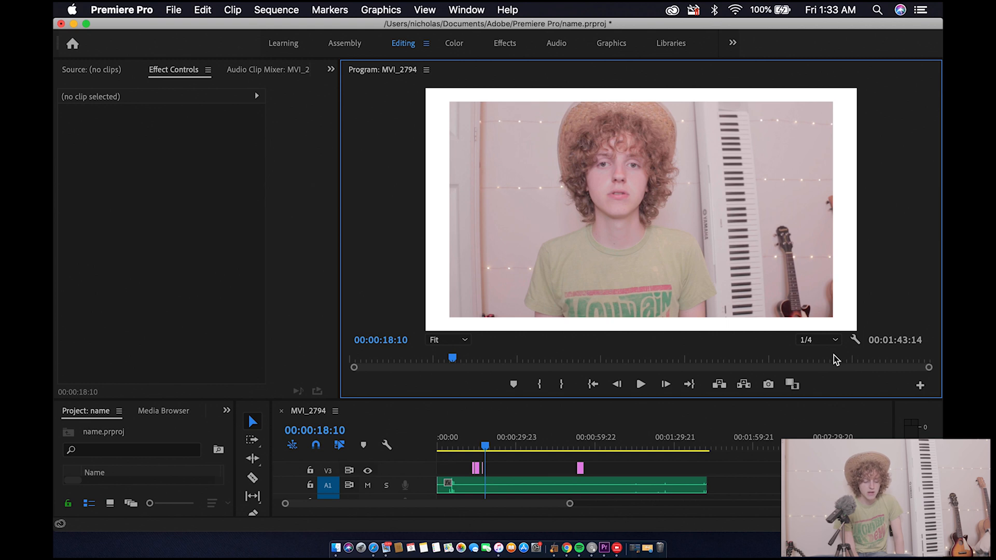
left_click_drag(725, 400, 725, 310)
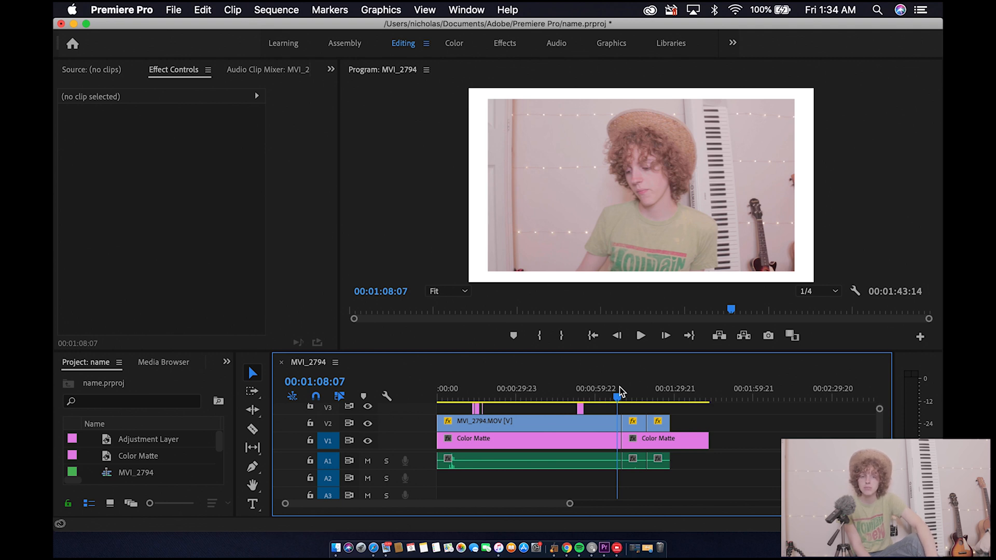
- Move the playhead to 00:01:13:07 and set the Program monitor's playback resolution to Full
left_click_drag(673, 358, 668, 380)
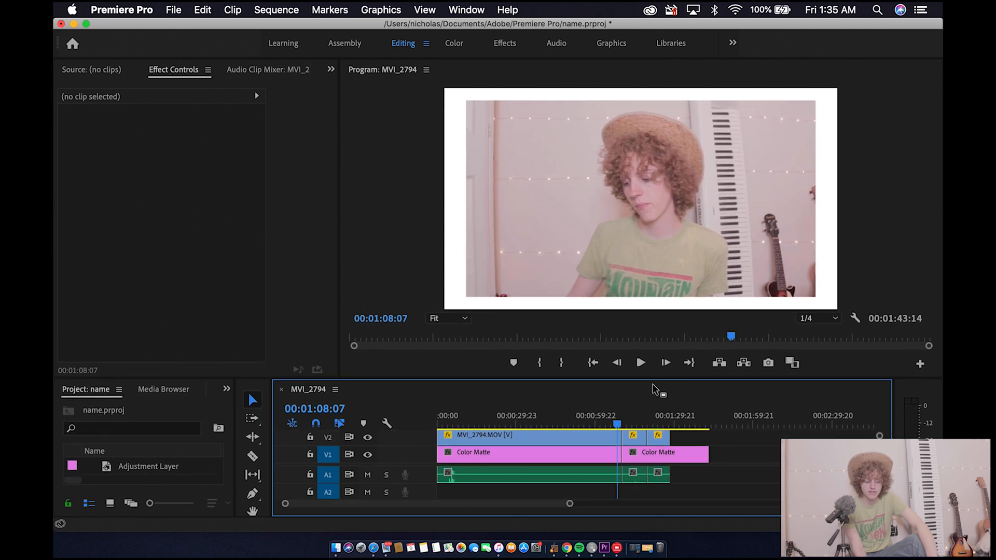
left_click_drag(617, 425, 625, 426)
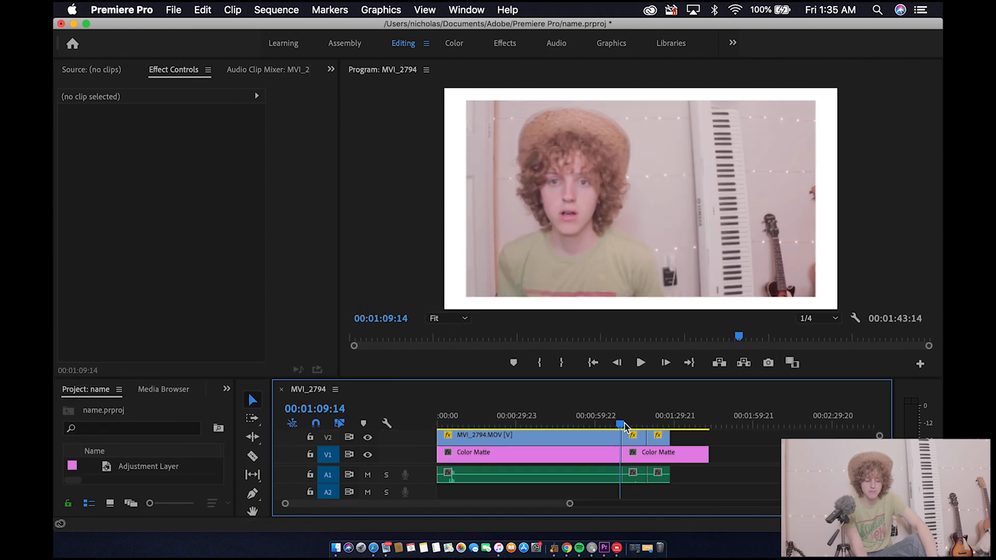
left_click_drag(622, 427, 630, 424)
left_click(832, 318)
left_click(807, 331)
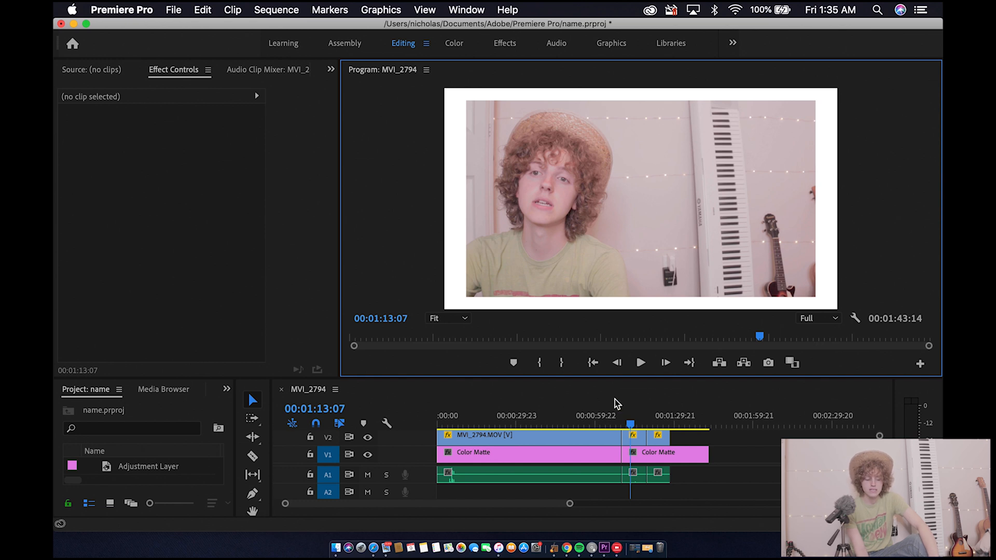
- Move the last MVI_2794.MOV clip onto track V3 above the preceding camera clip and align their starts
left_click_drag(630, 424, 660, 422)
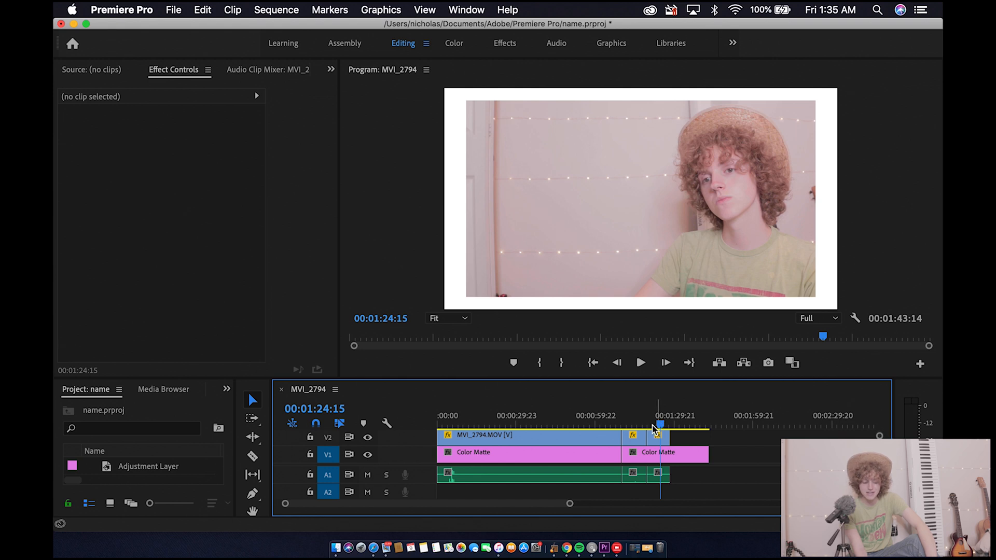
key("minus")
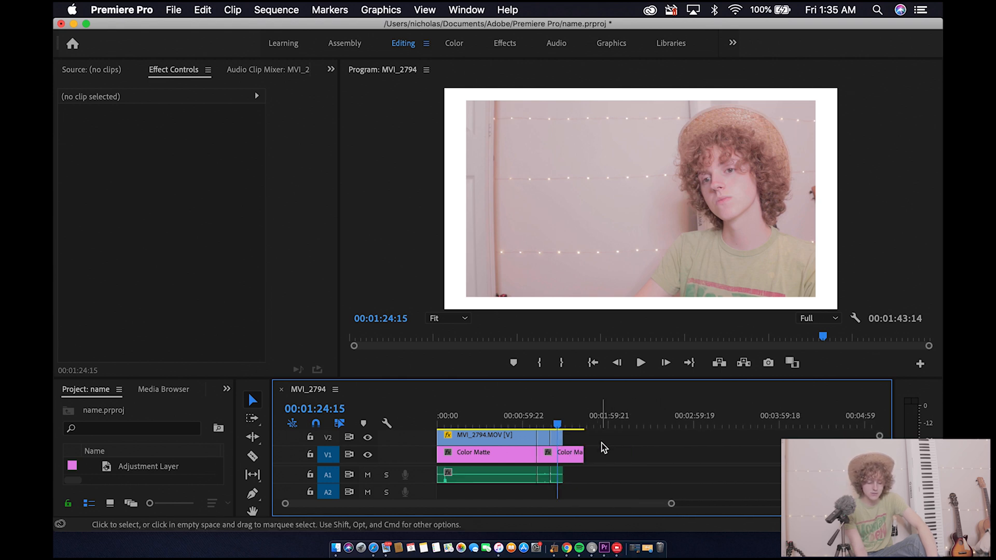
scroll(601, 446, "up", 1)
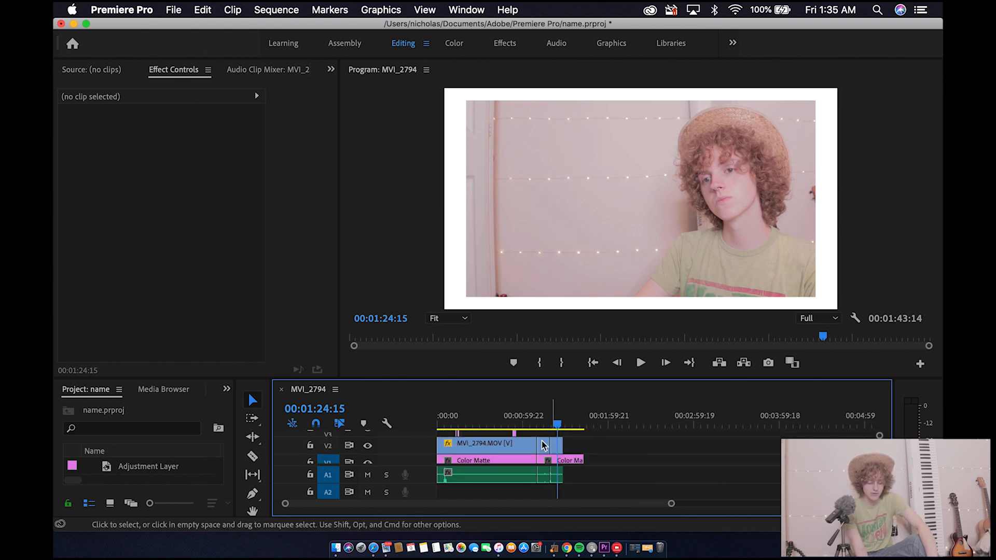
scroll(567, 444, "up", 2)
scroll(566, 443, "down", 1)
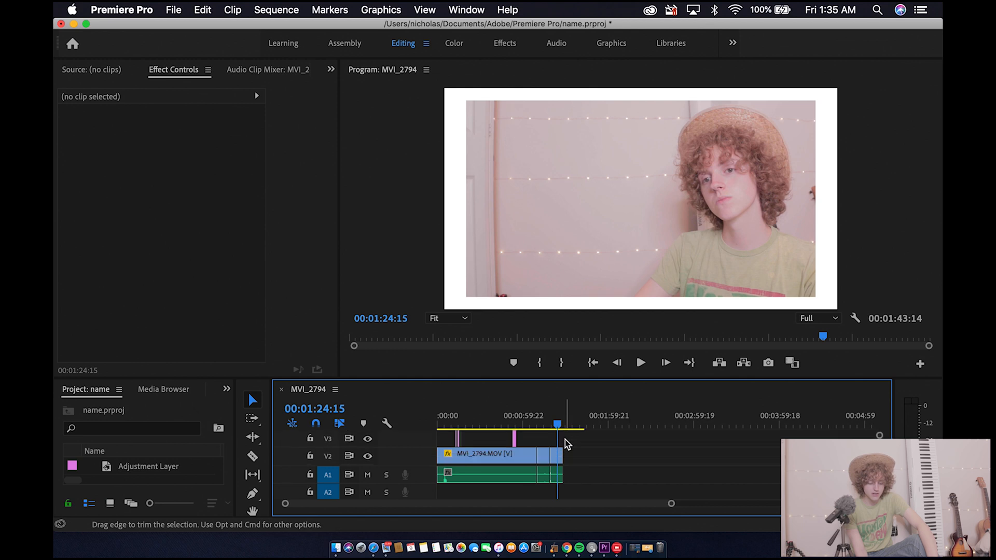
left_click_drag(556, 451, 558, 440)
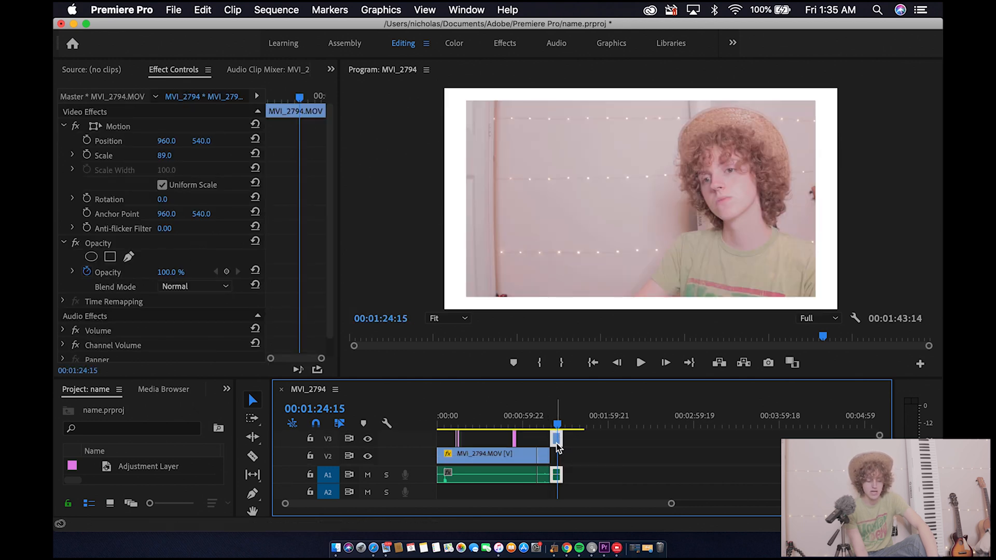
left_click_drag(558, 439, 549, 445)
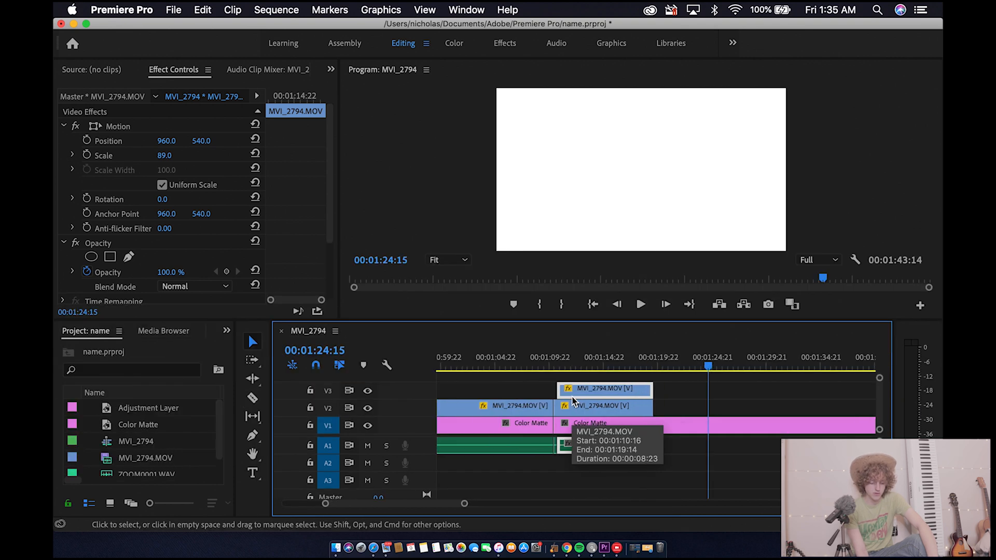
scroll(574, 401, "left", 3)
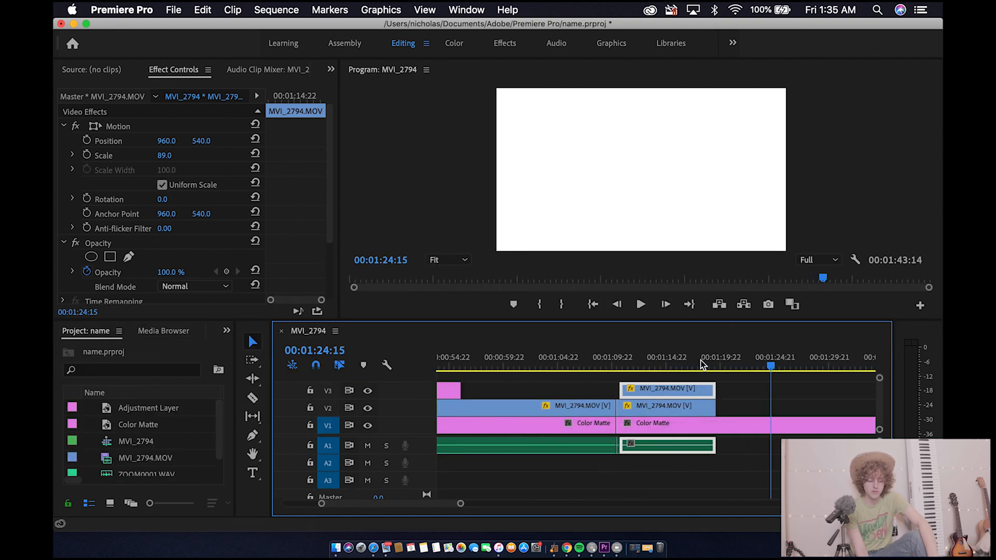
left_click_drag(659, 391, 657, 391)
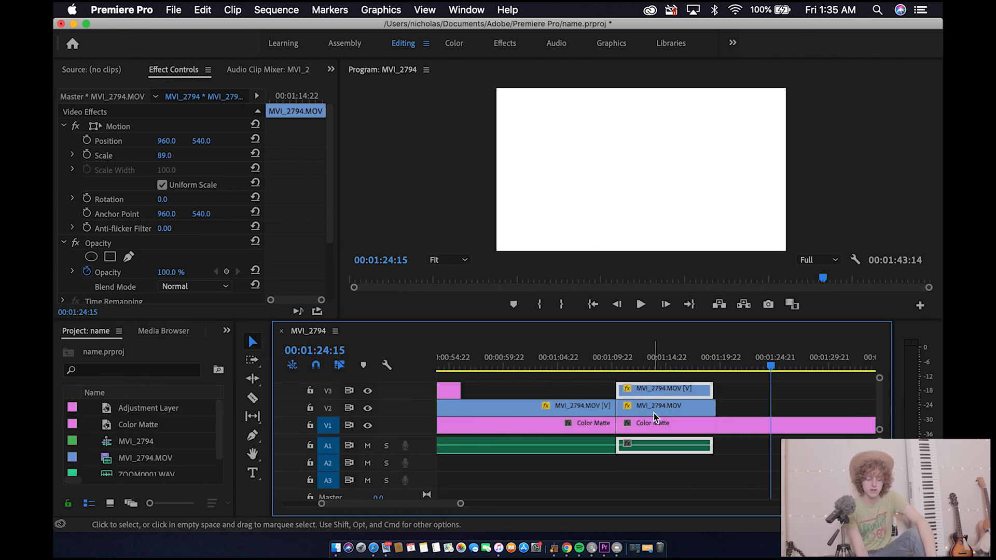
- Add a rectangular opacity mask to the V3 clip at 00:01:13:04 and move it over the hat of the person on the frame's right side
left_click(649, 365)
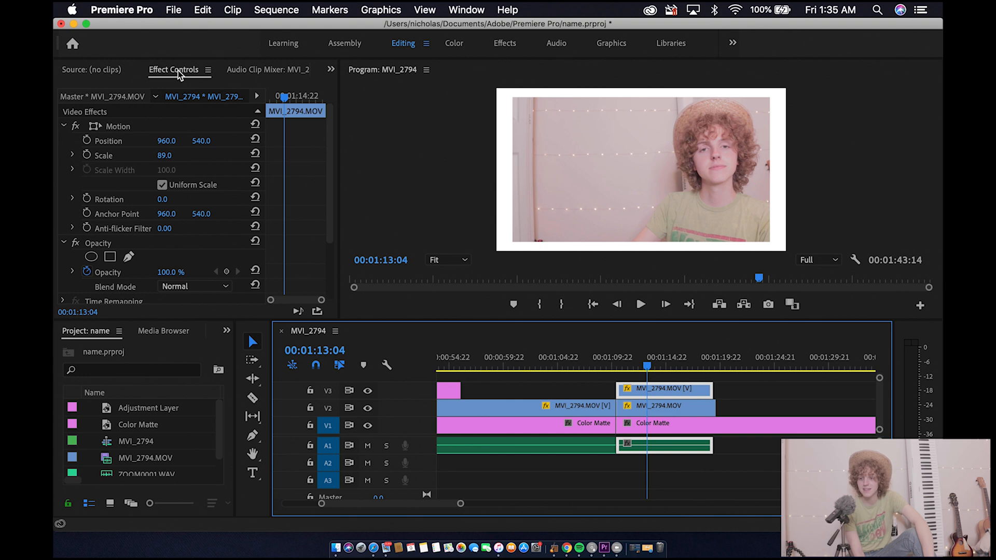
scroll(165, 160, "down", 5)
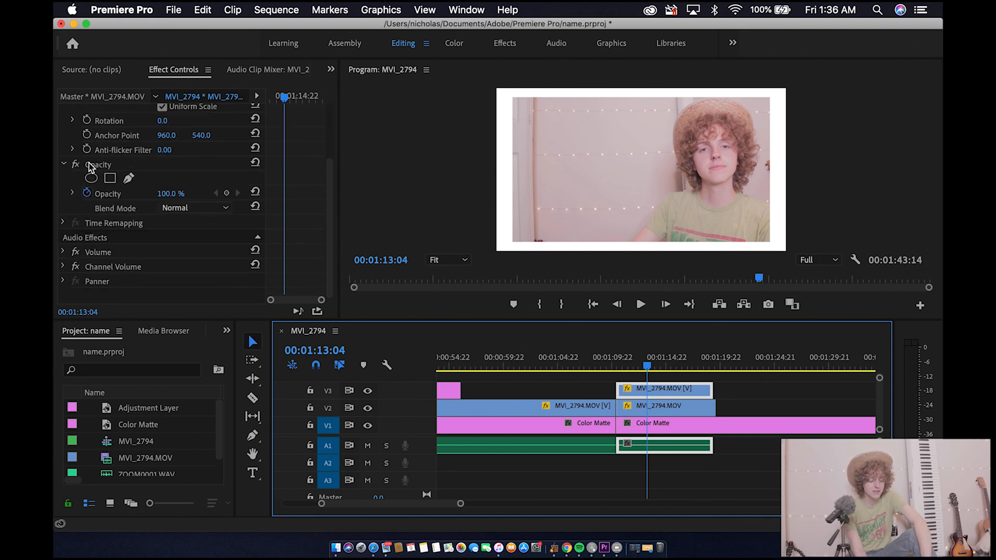
left_click(110, 178)
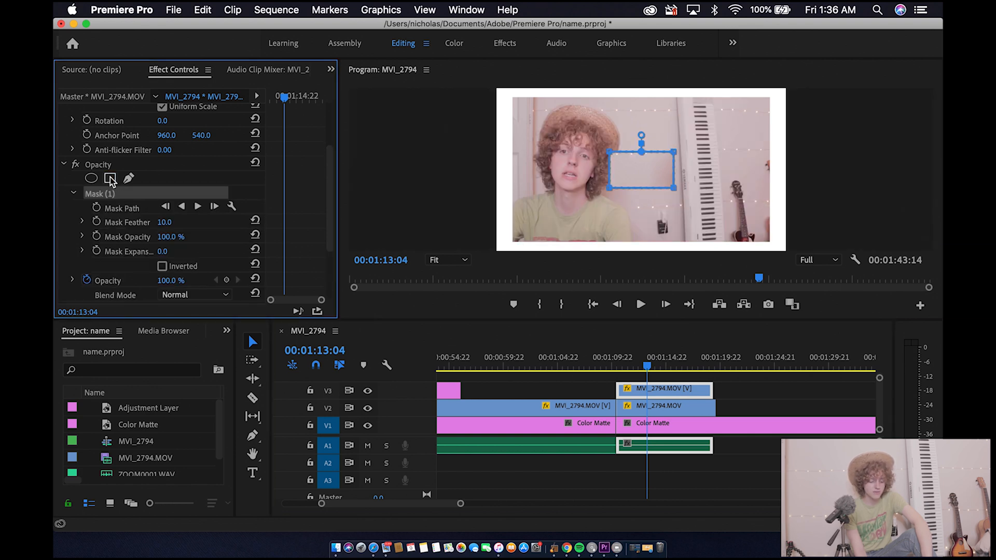
left_click_drag(655, 173, 698, 113)
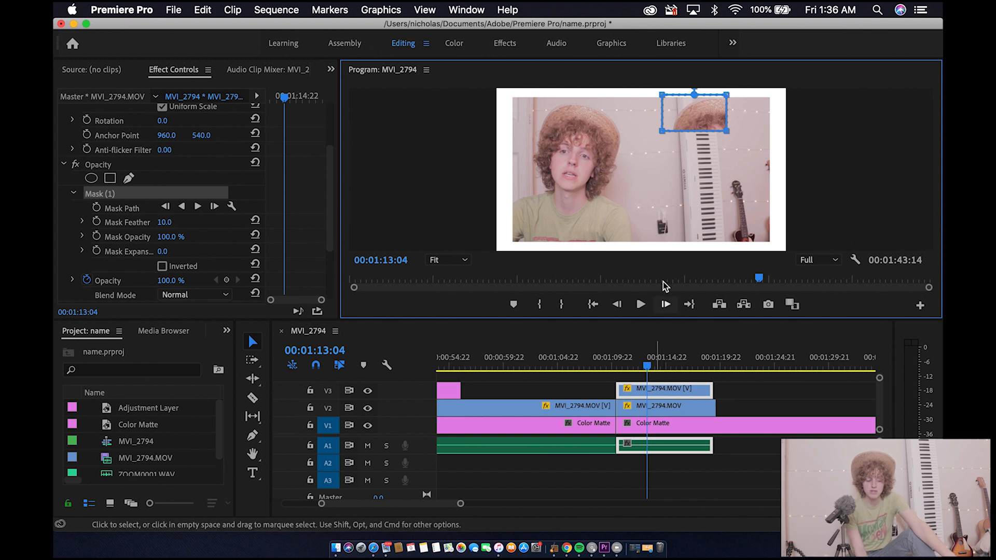
- Stretch the mask's corners beyond the frame to cover its right half and bend the inner edge between the two people
left_click_drag(663, 131, 630, 332)
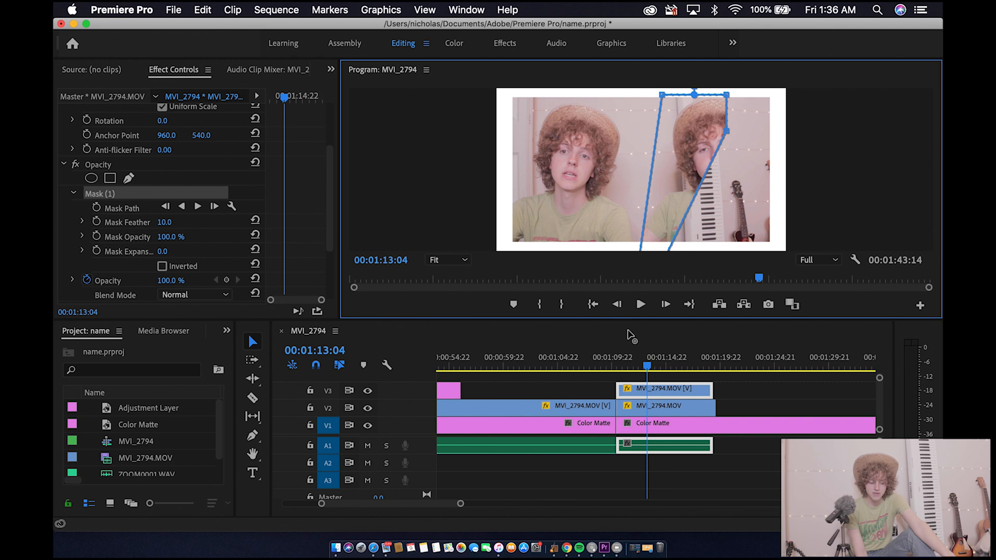
left_click_drag(662, 97, 655, 82)
left_click_drag(728, 136, 824, 265)
left_click_drag(726, 95, 809, 58)
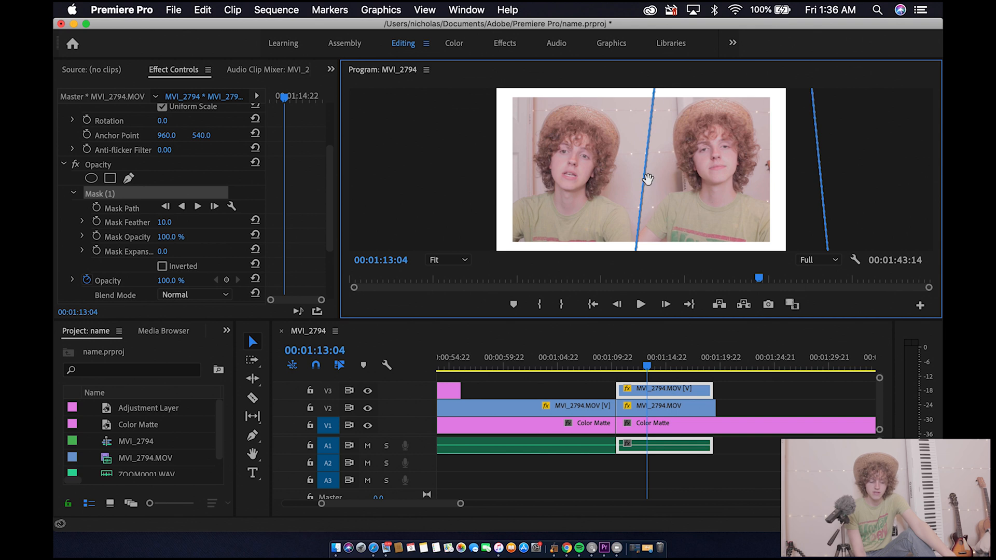
mouse_move(645, 176)
left_mouse_down()
mouse_move(631, 162)
mouse_move(655, 160)
left_mouse_up()
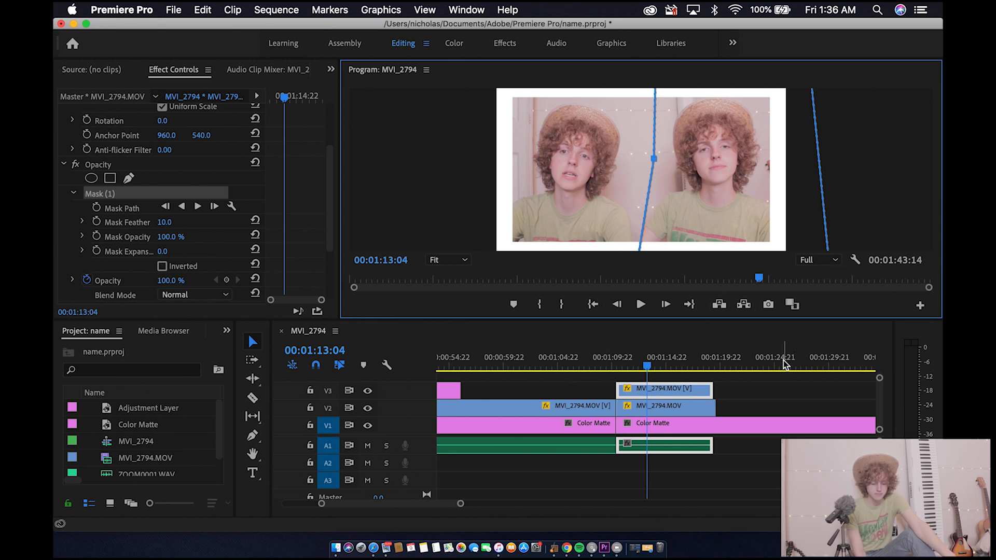
left_click(778, 388)
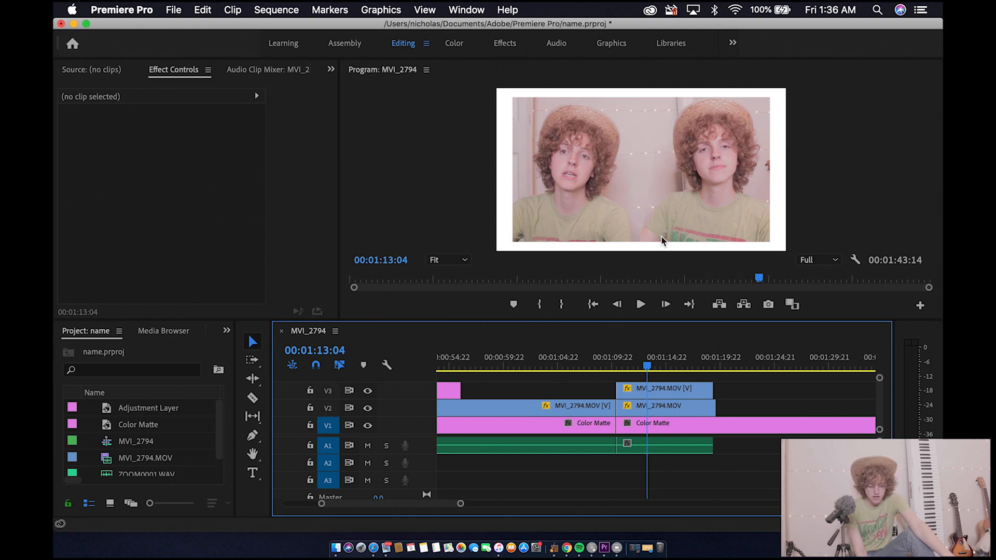
- Set the Mask Feather of the V3 clip's opacity mask to 61.0
left_click(667, 390)
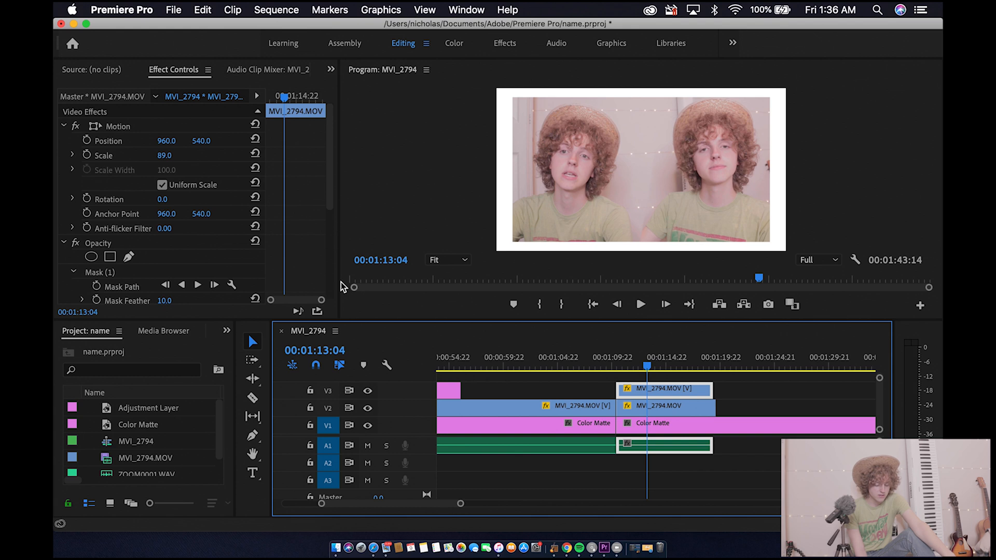
scroll(145, 248, "down", 3)
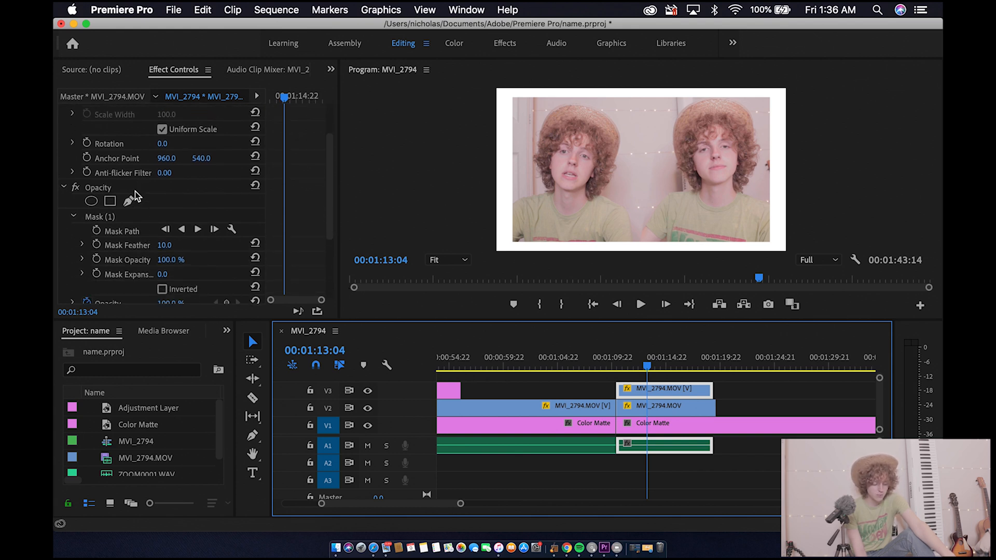
scroll(194, 209, "down", 3)
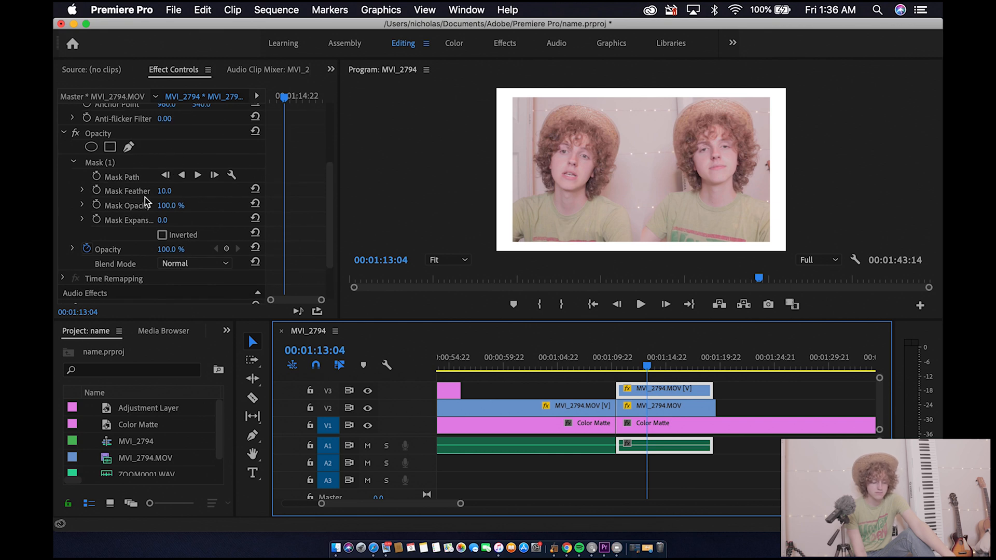
left_click(176, 187)
left_click_drag(177, 188, 212, 193)
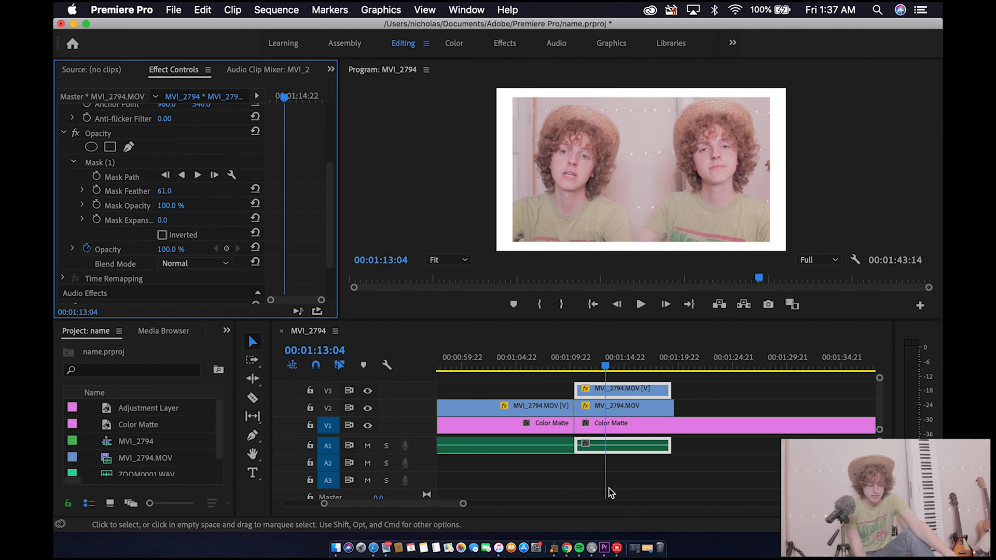
- Switch to the Audio workspace and lower the first camera clip's Audio 1 level to -26.1 dB at 00:00:59:04
key("alt+shift+6")
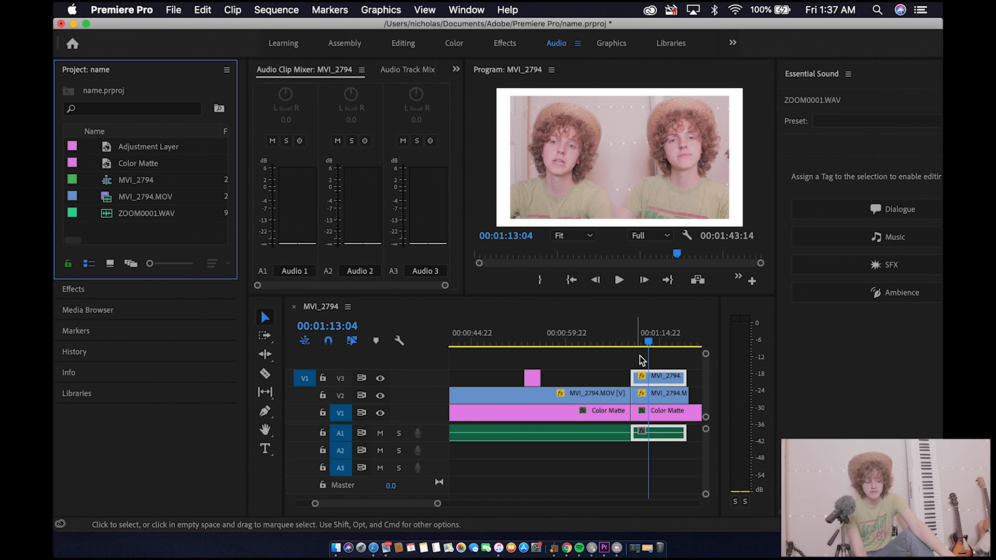
left_click(508, 441)
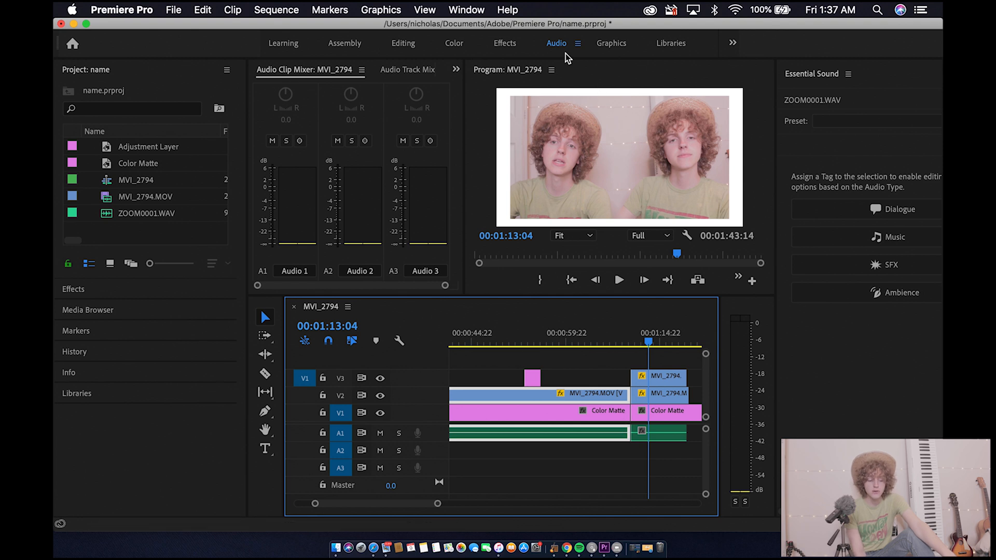
left_click(553, 342)
left_click_drag(511, 347, 561, 340)
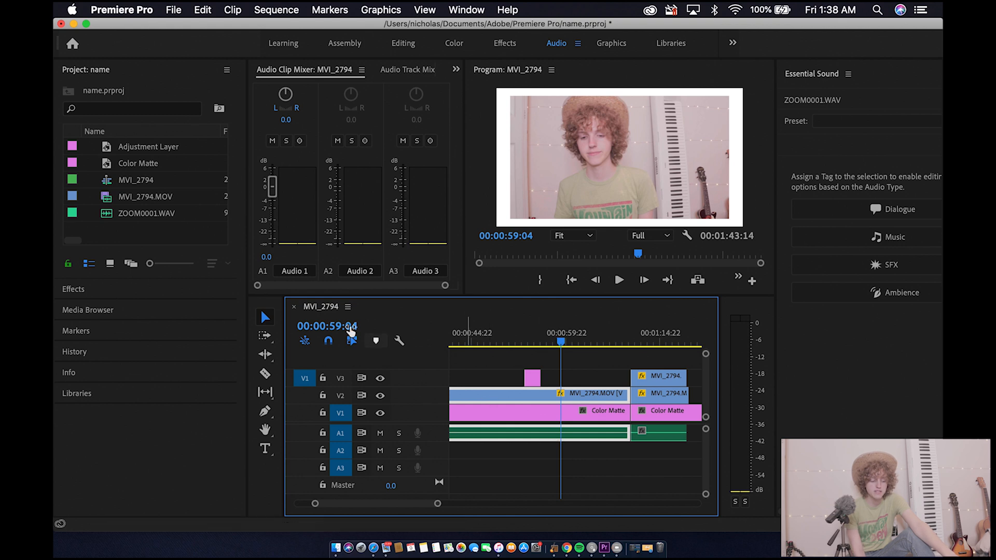
left_click_drag(271, 186, 282, 238)
- Copy the first camera clip and paste its motion, opacity, time remapping and audio attributes onto the second camera clip on V2
scroll(487, 430, "left", 10)
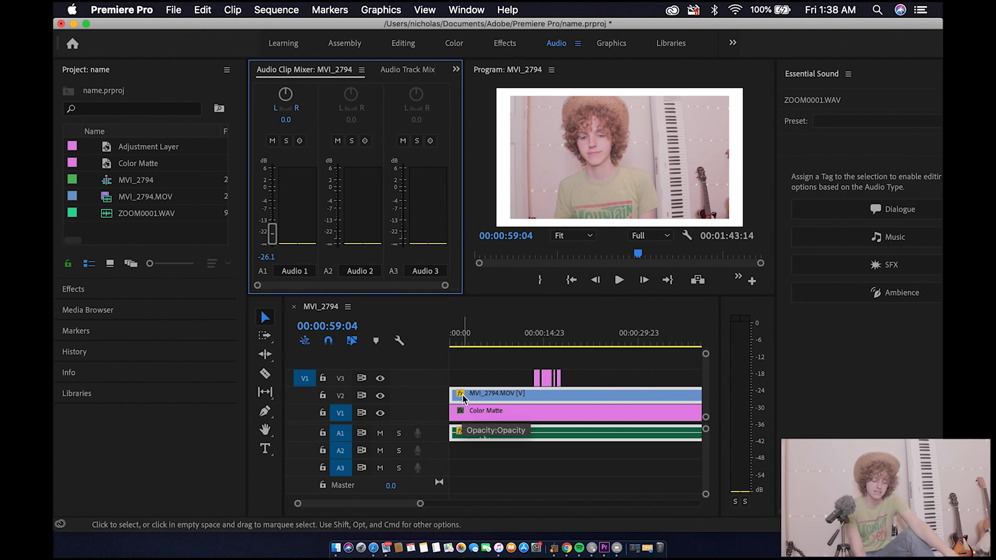
key("minus")
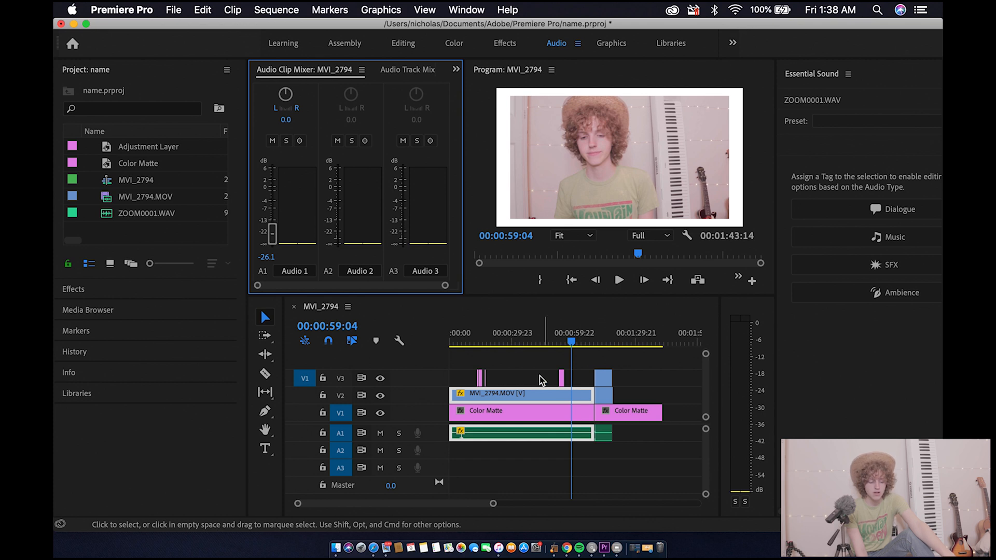
right_click(518, 398)
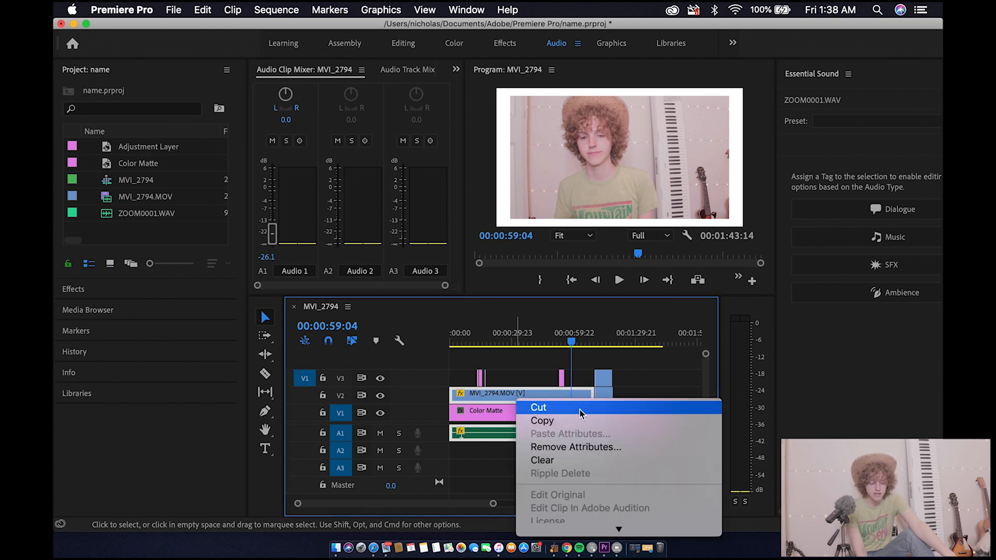
left_click(564, 422)
scroll(602, 395, "up", 3)
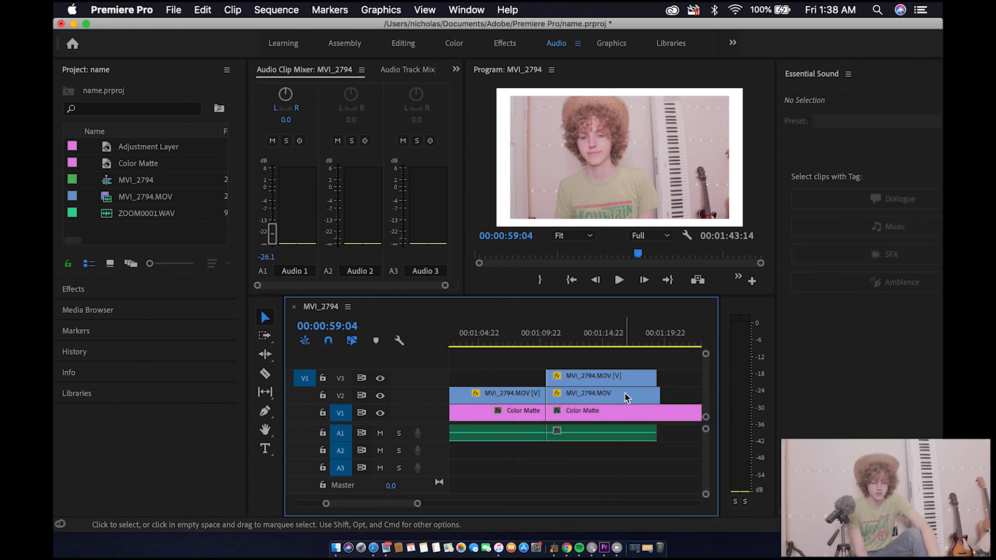
right_click(625, 396)
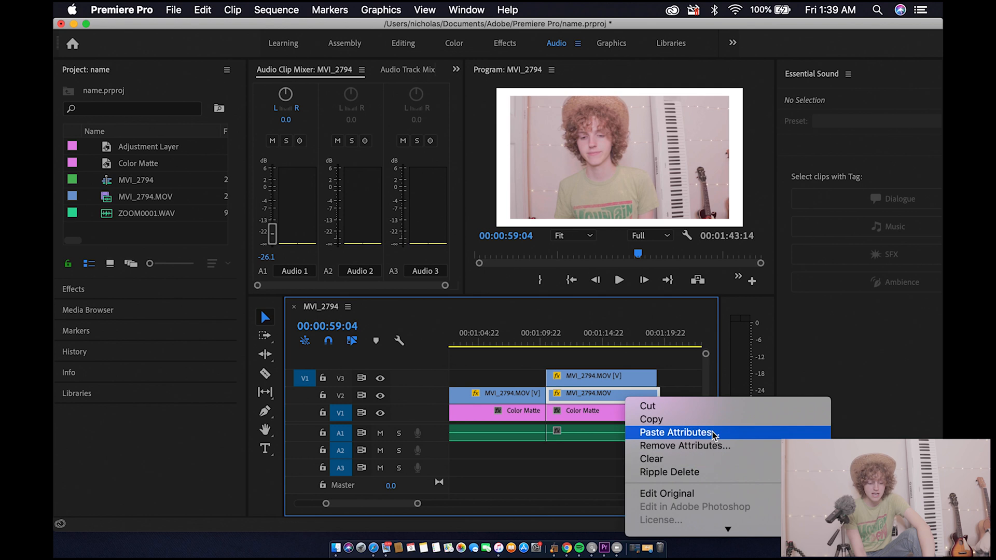
left_click(715, 436)
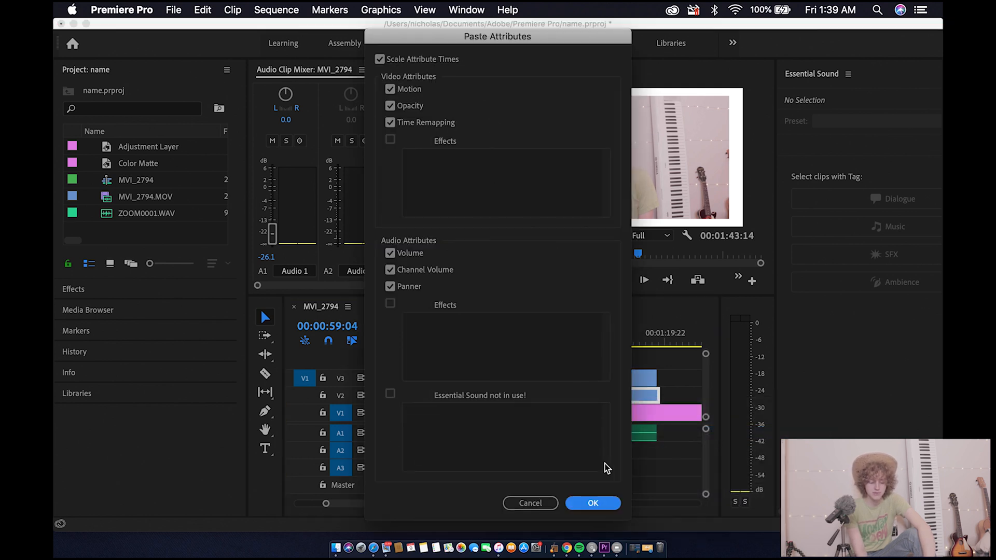
left_click(594, 506)
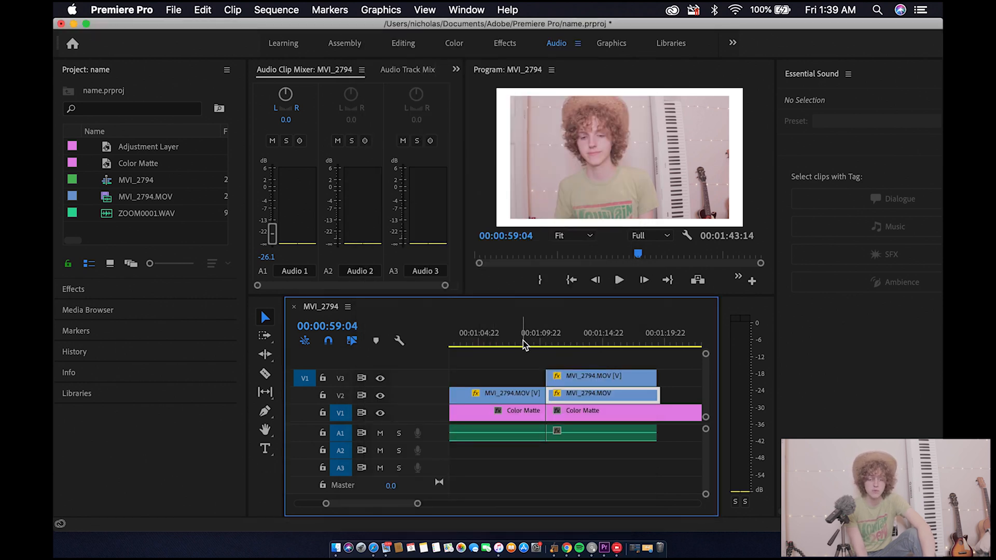
right_click(604, 395)
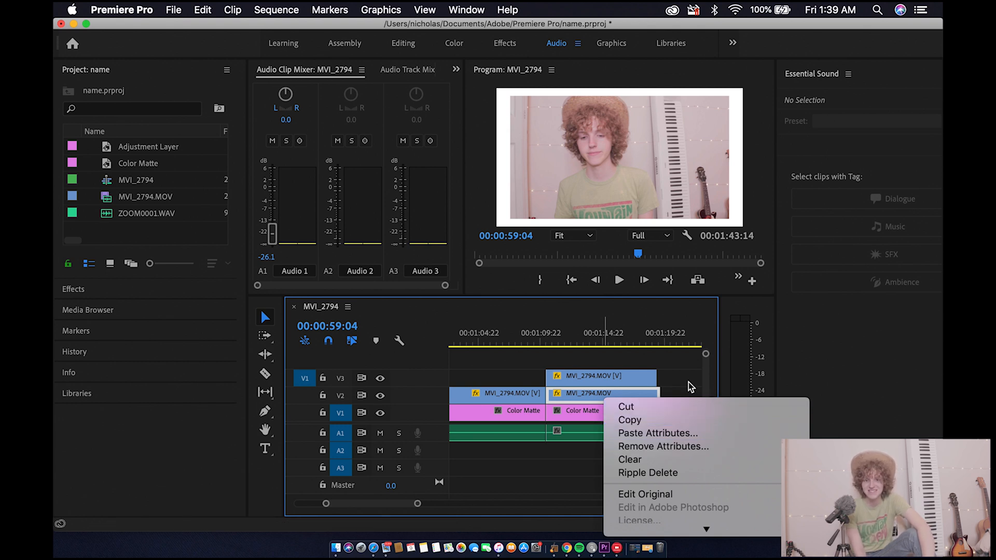
left_click(689, 367)
scroll(647, 433, "down", 2)
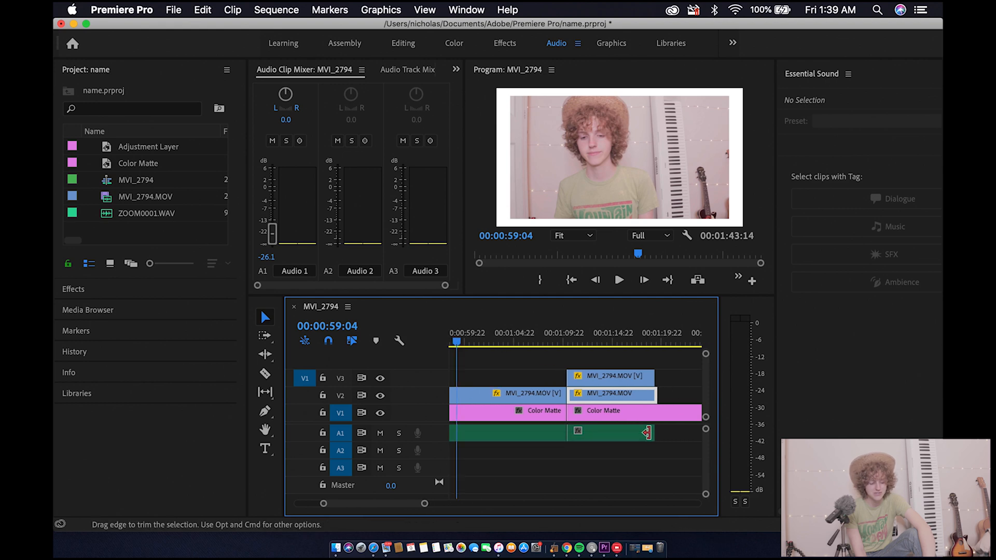